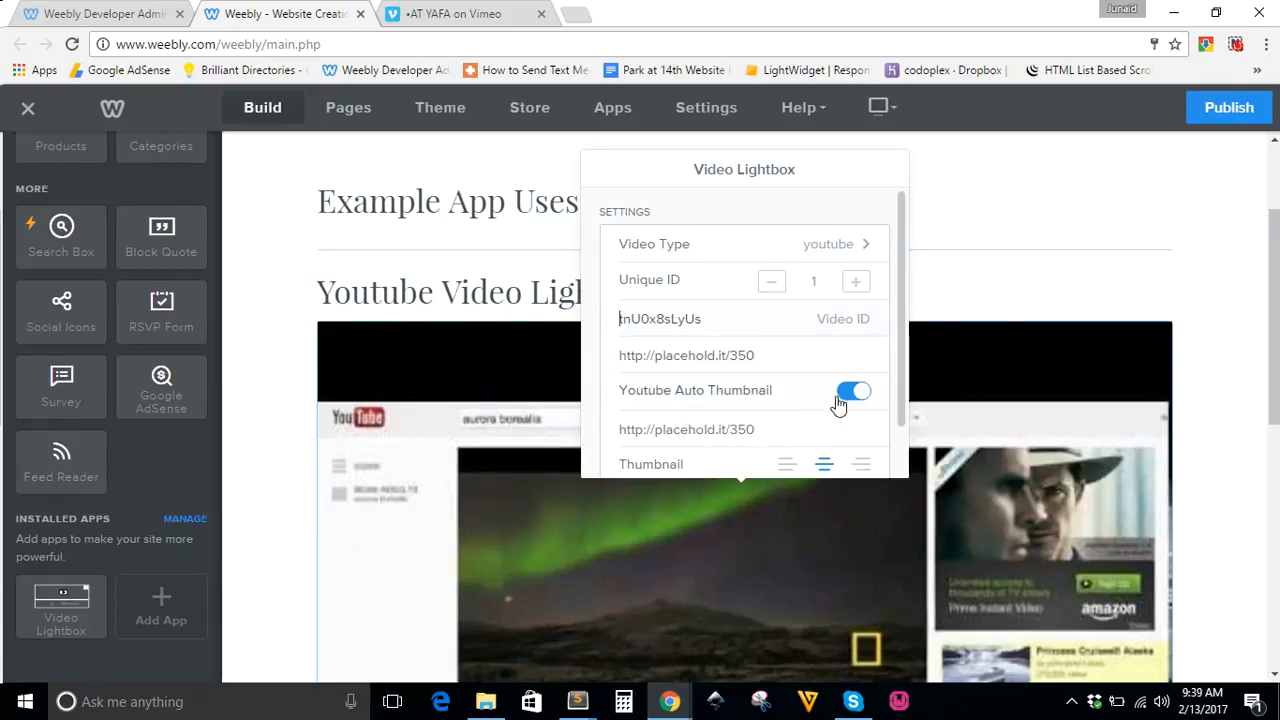
Step: Place a spacer on each side of the video under the Youtube Video Lightbox heading
click(1237, 349)
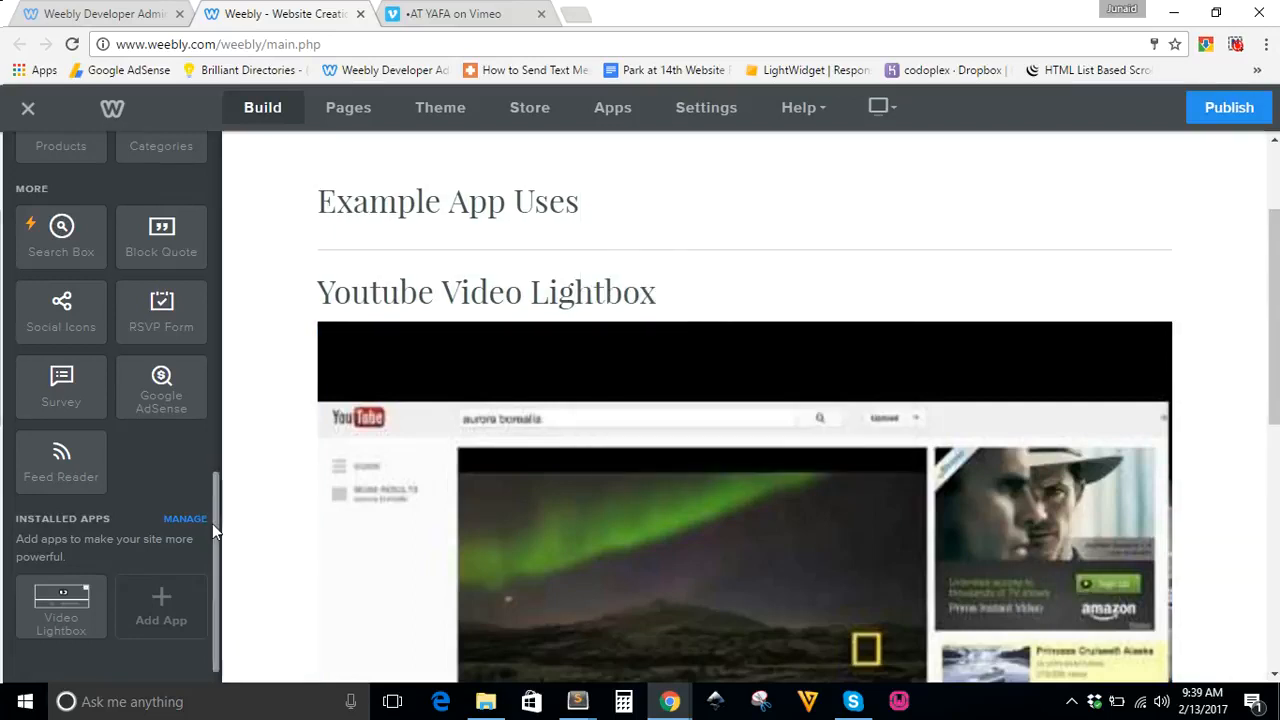
drag(212, 521, 214, 323)
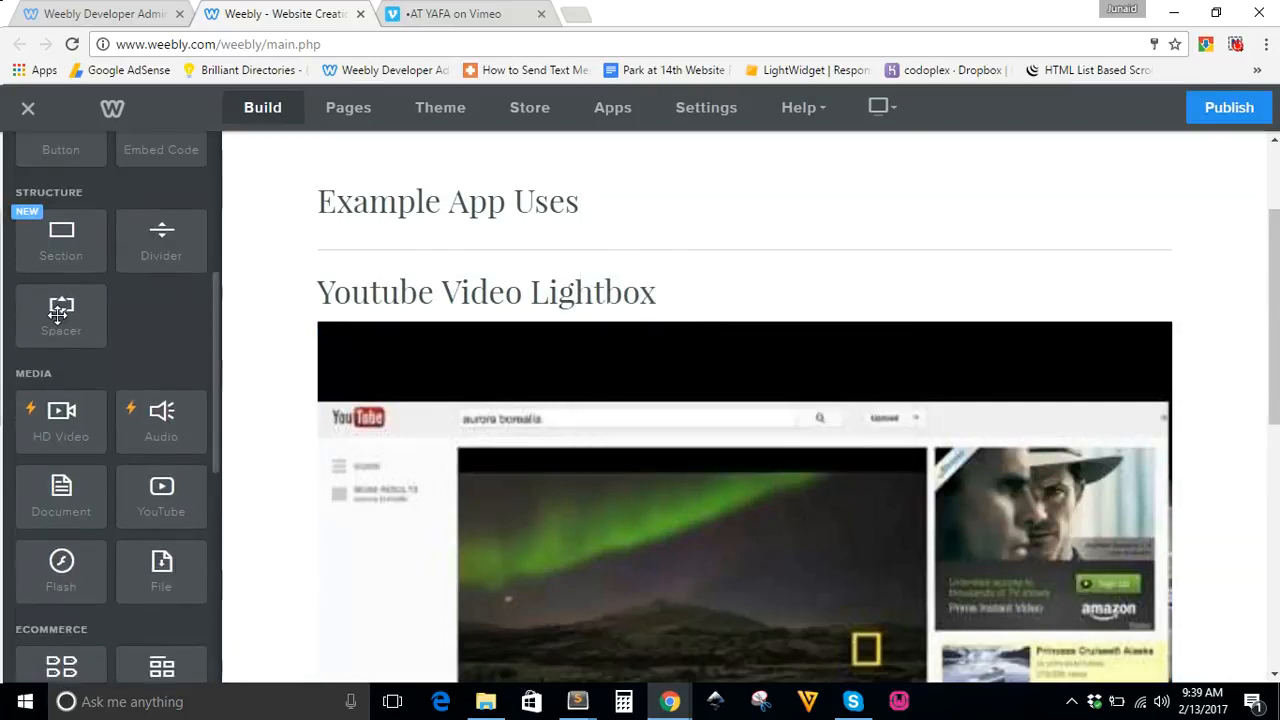
drag(60, 312, 126, 343)
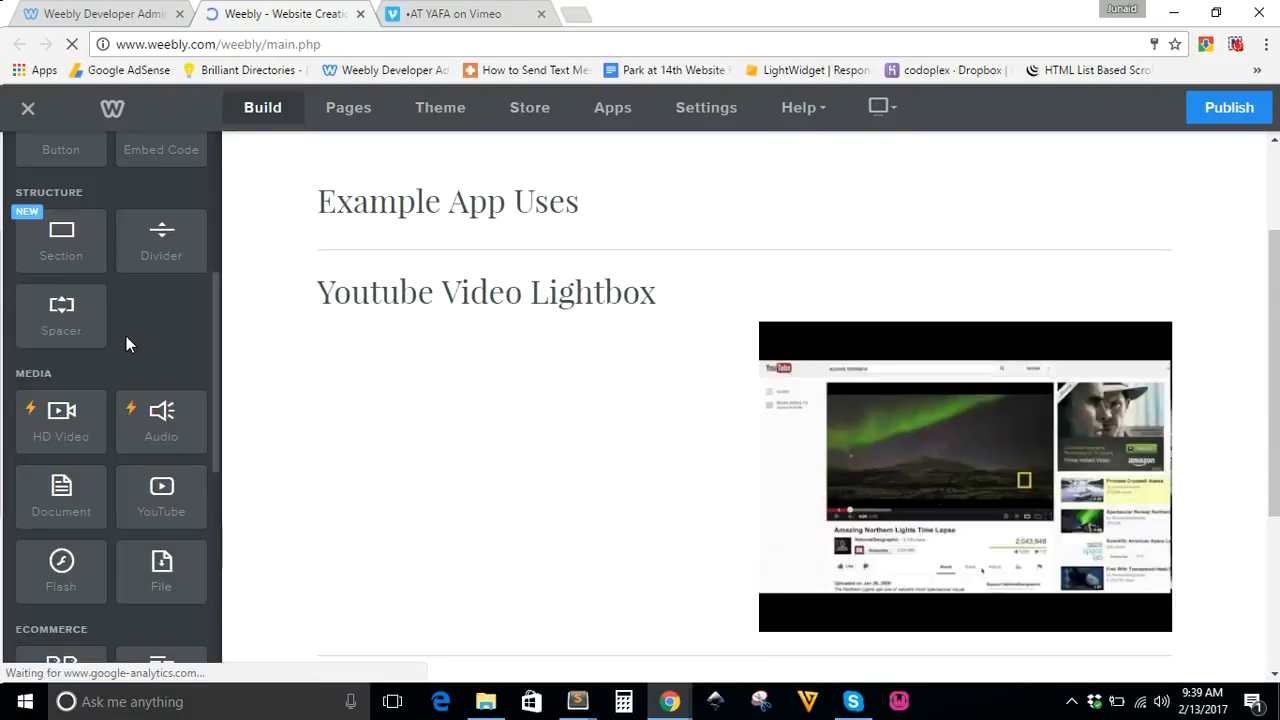
drag(63, 314, 1201, 421)
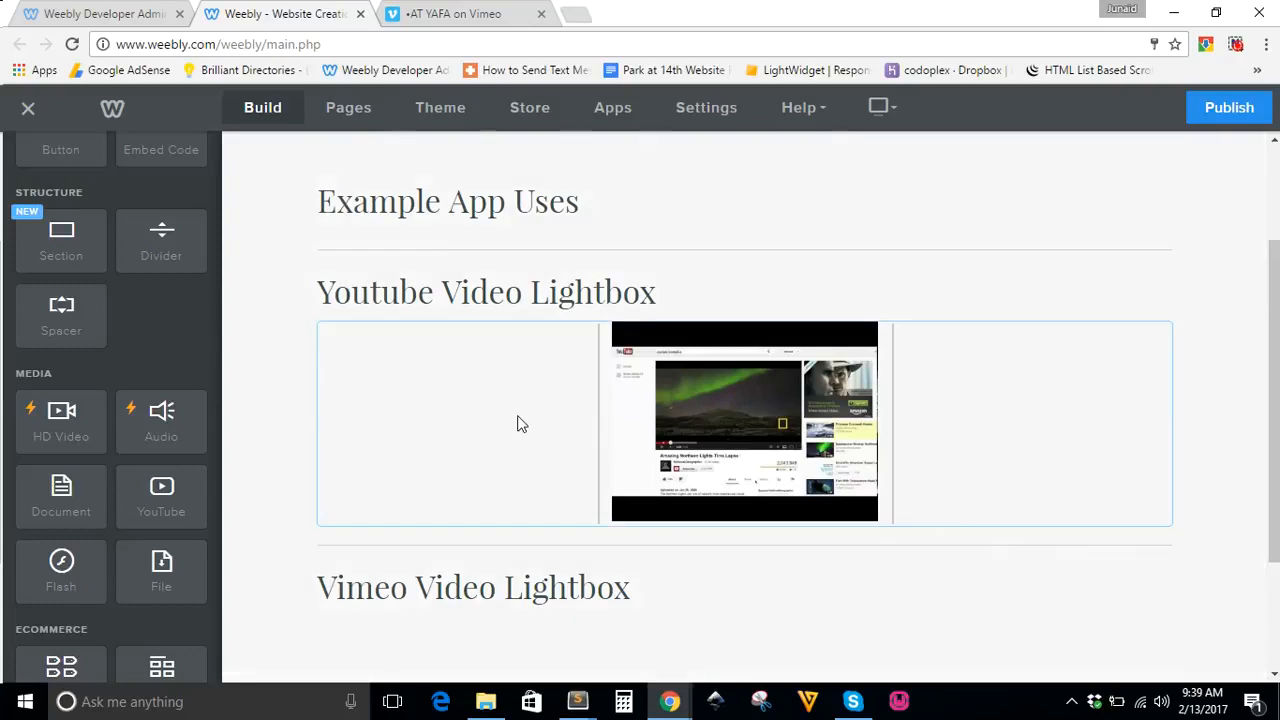
Step: Widen the video's centre column in the Youtube Video Lightbox section by narrowing the spacer columns on both sides
drag(594, 423, 466, 429)
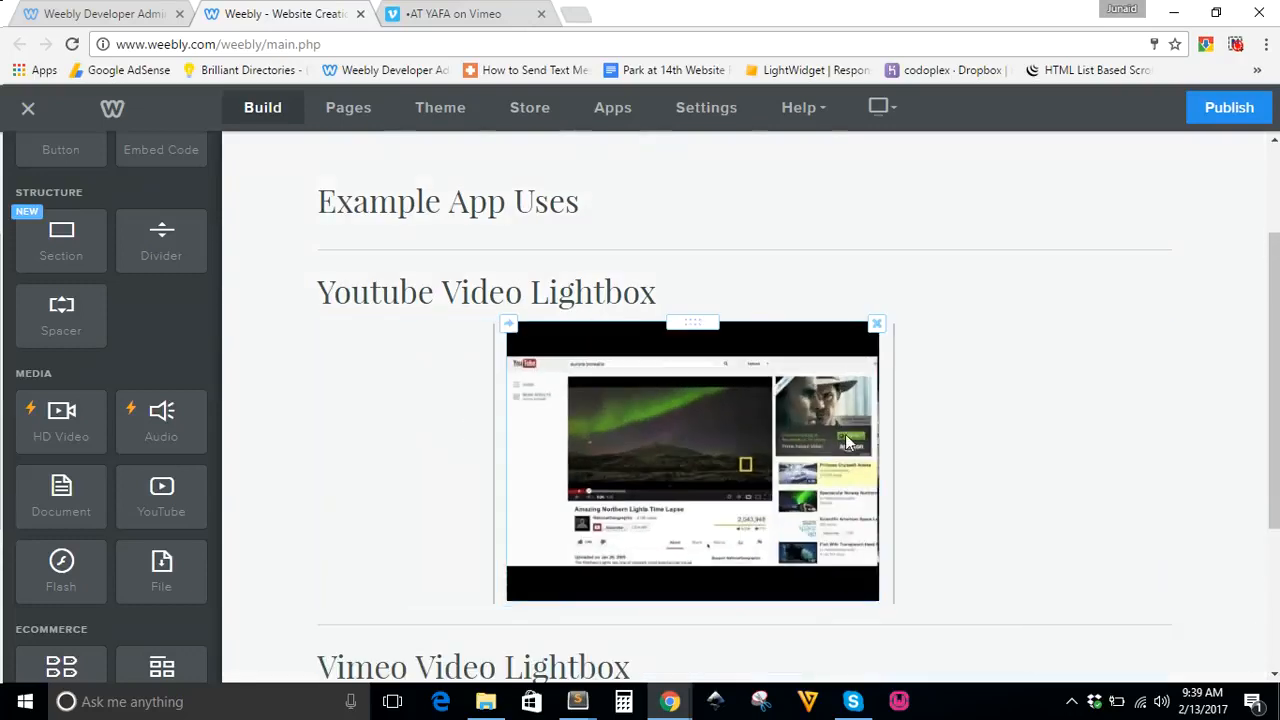
drag(888, 443, 985, 457)
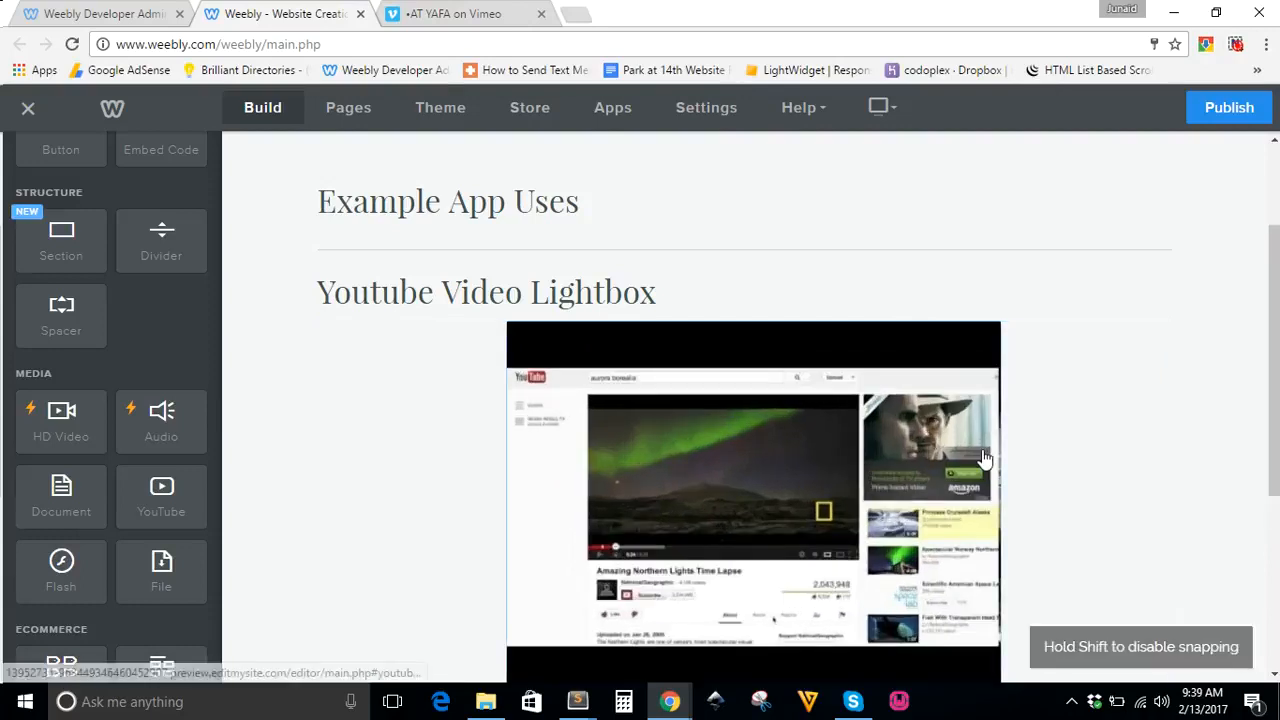
click(985, 457)
drag(1278, 390, 1278, 414)
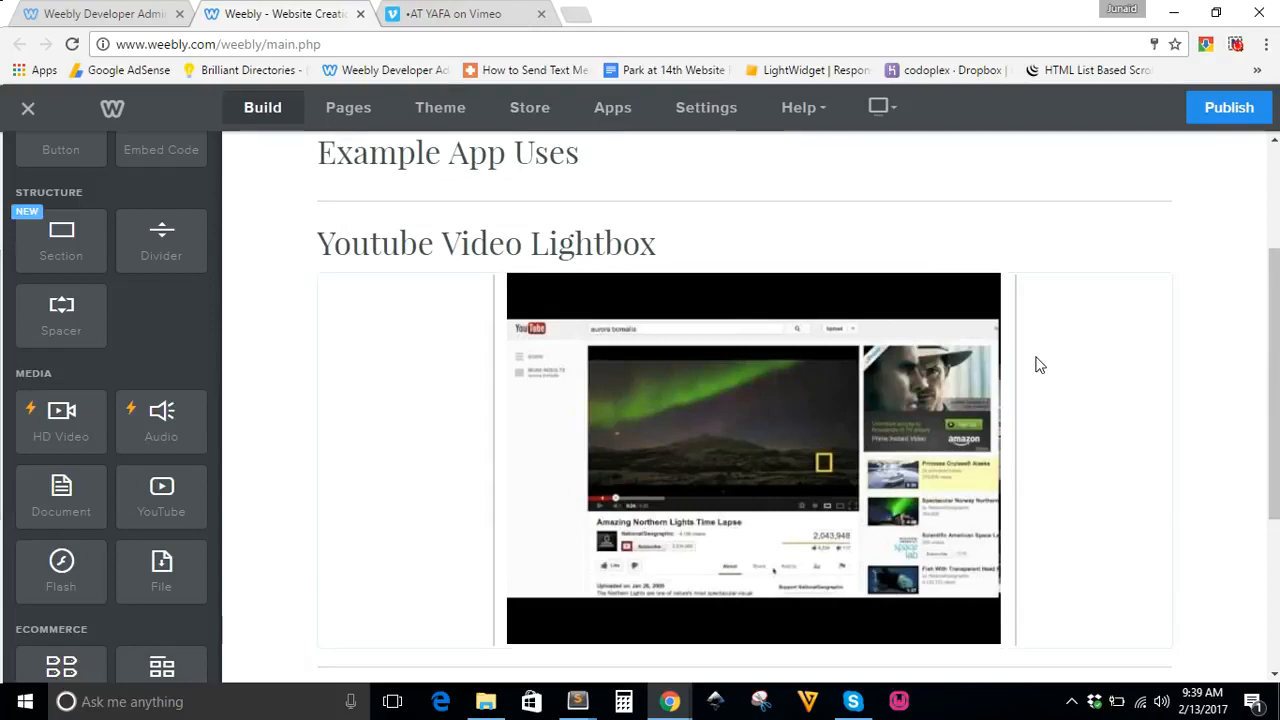
Step: Turn off Youtube Auto Thumbnail in the YouTube video lightbox's settings
click(876, 426)
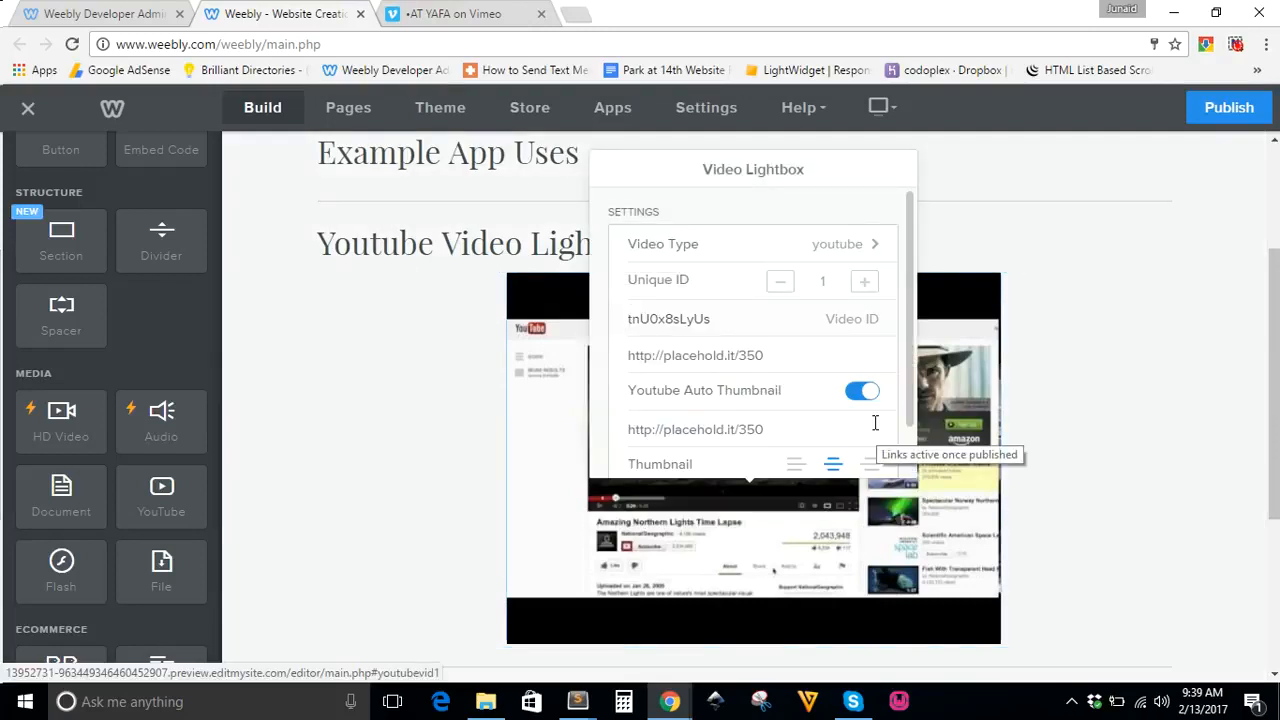
click(853, 400)
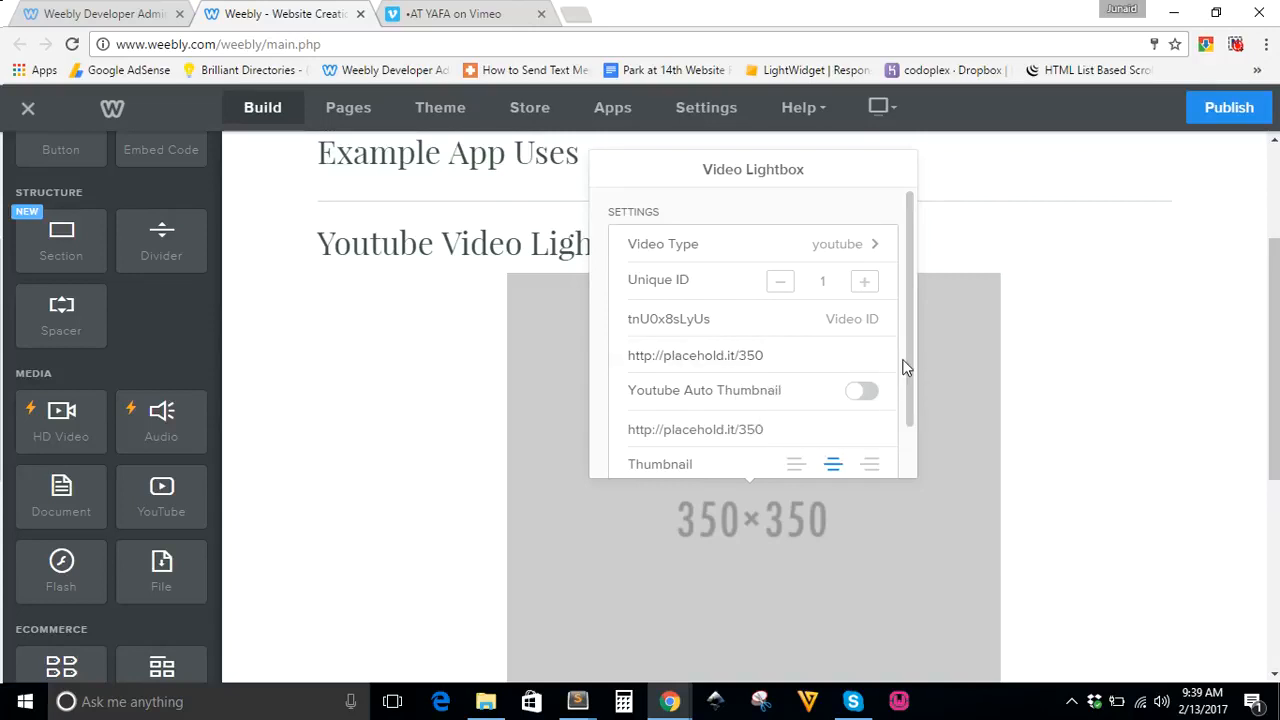
click(863, 393)
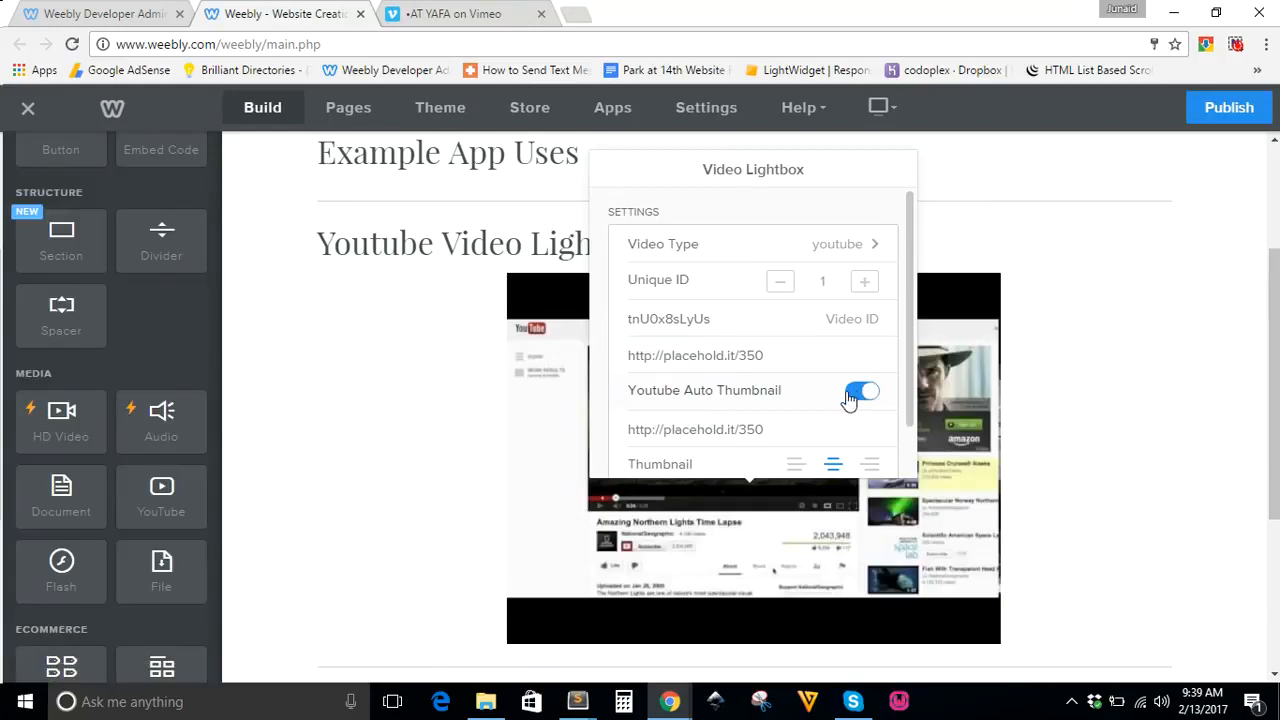
click(862, 392)
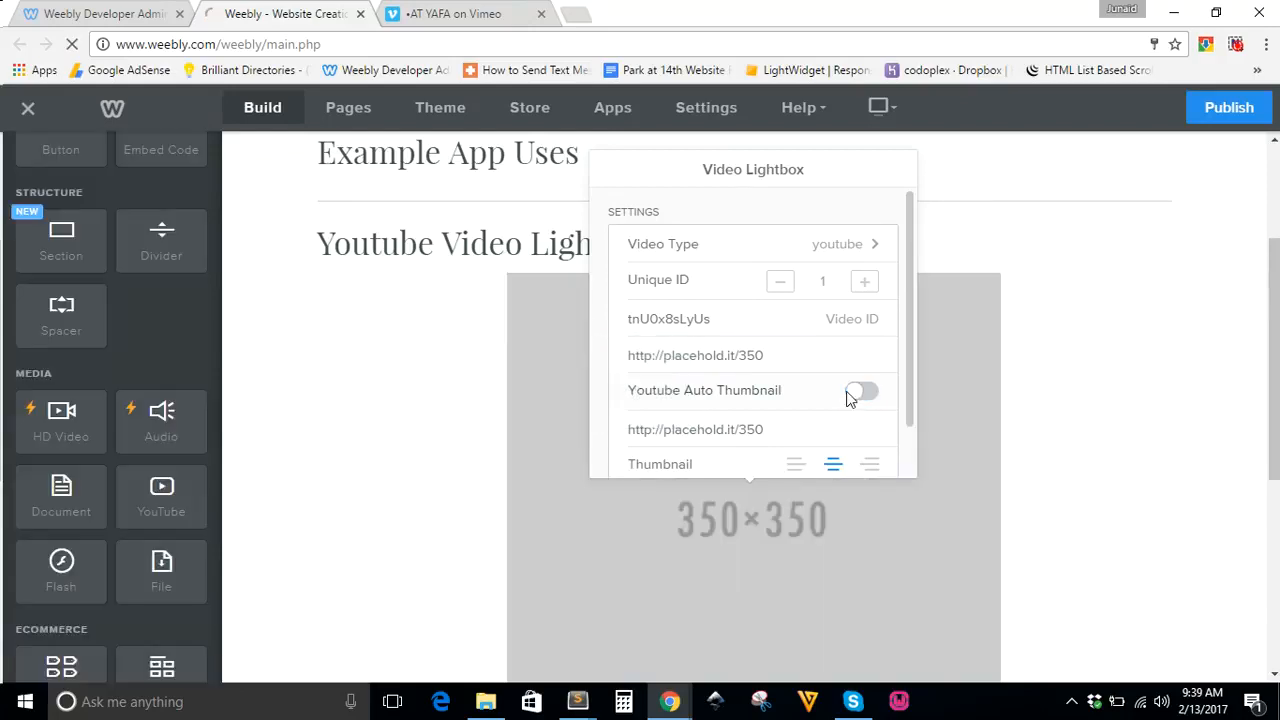
click(749, 355)
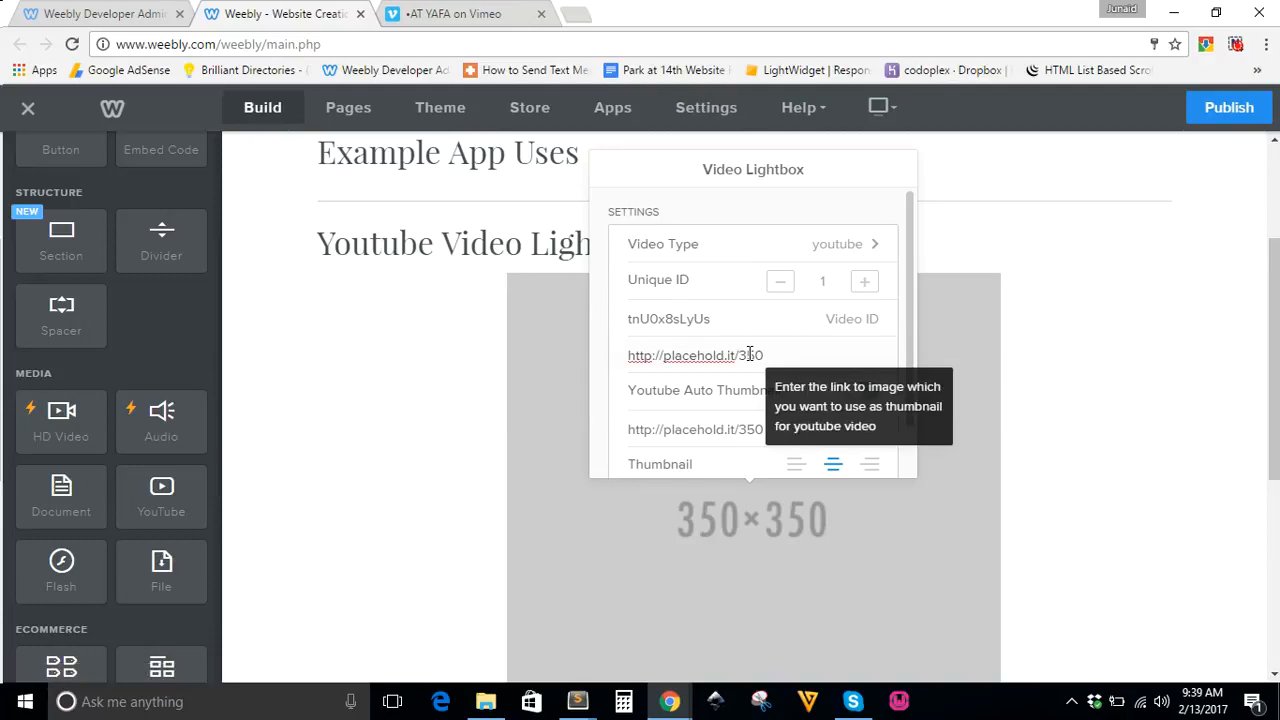
key(ctrl+a)
key(ctrl+c)
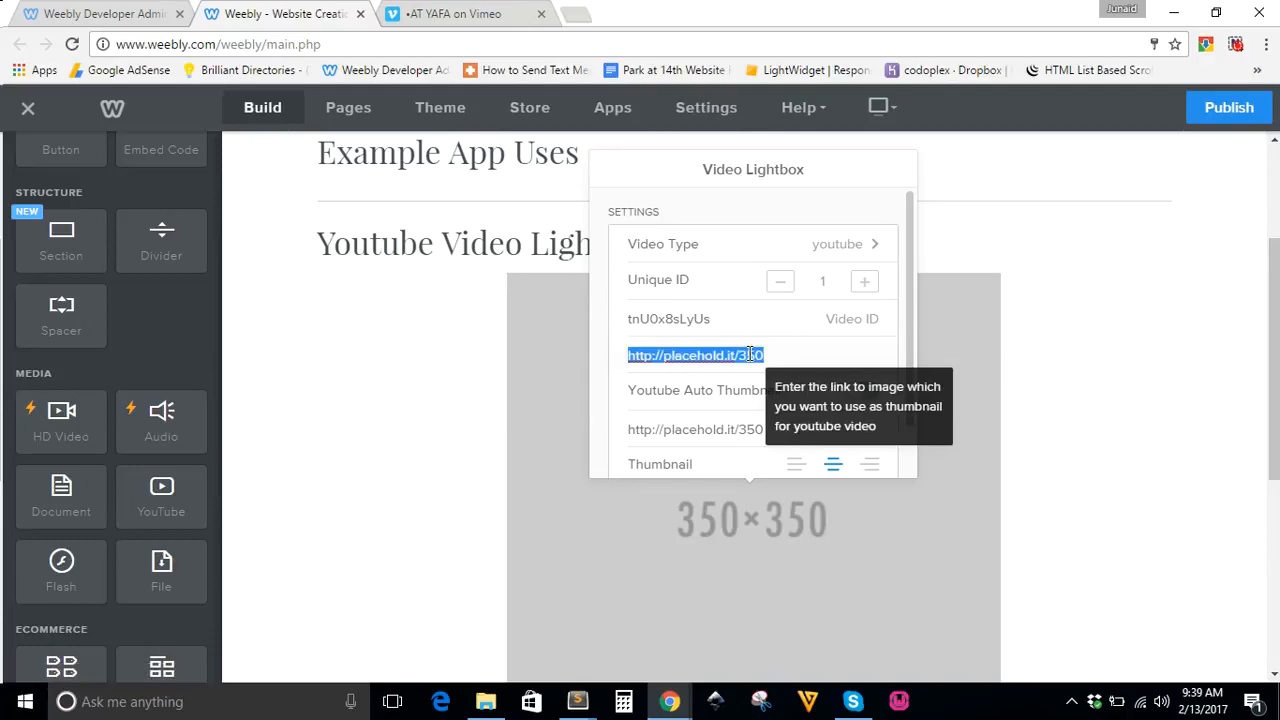
key(BackSpace)
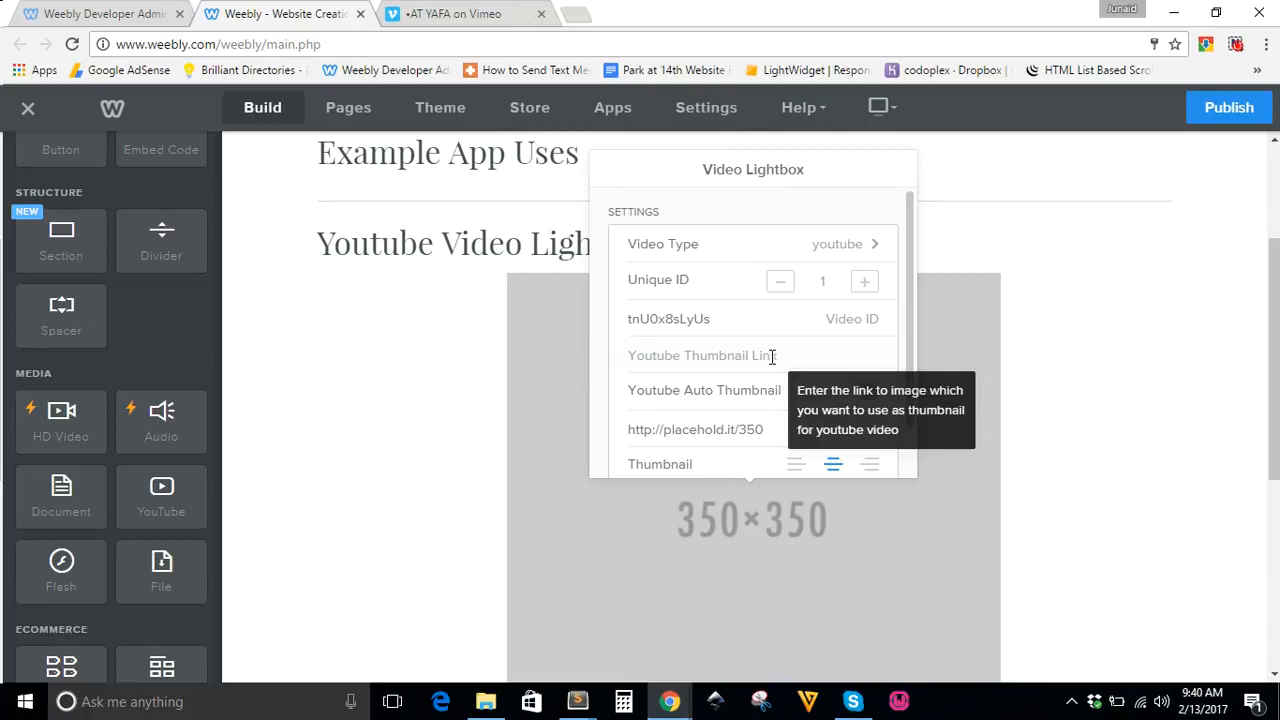
key(ctrl+v)
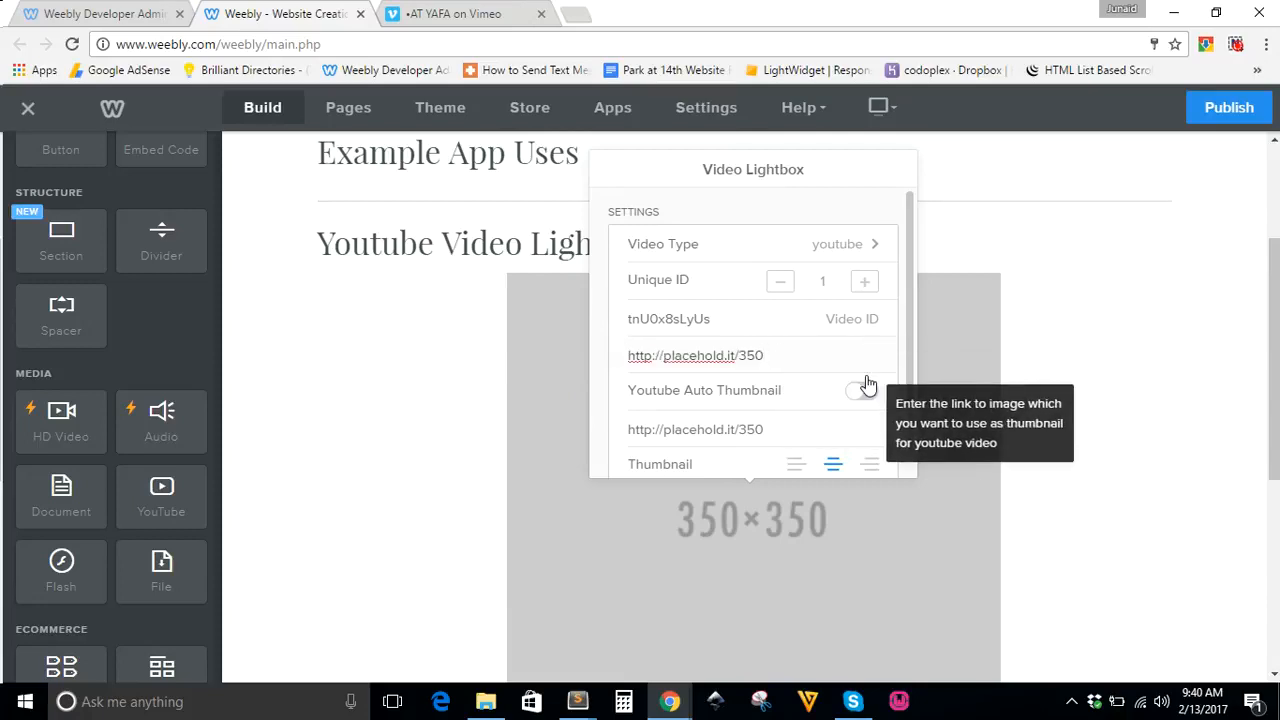
click(862, 393)
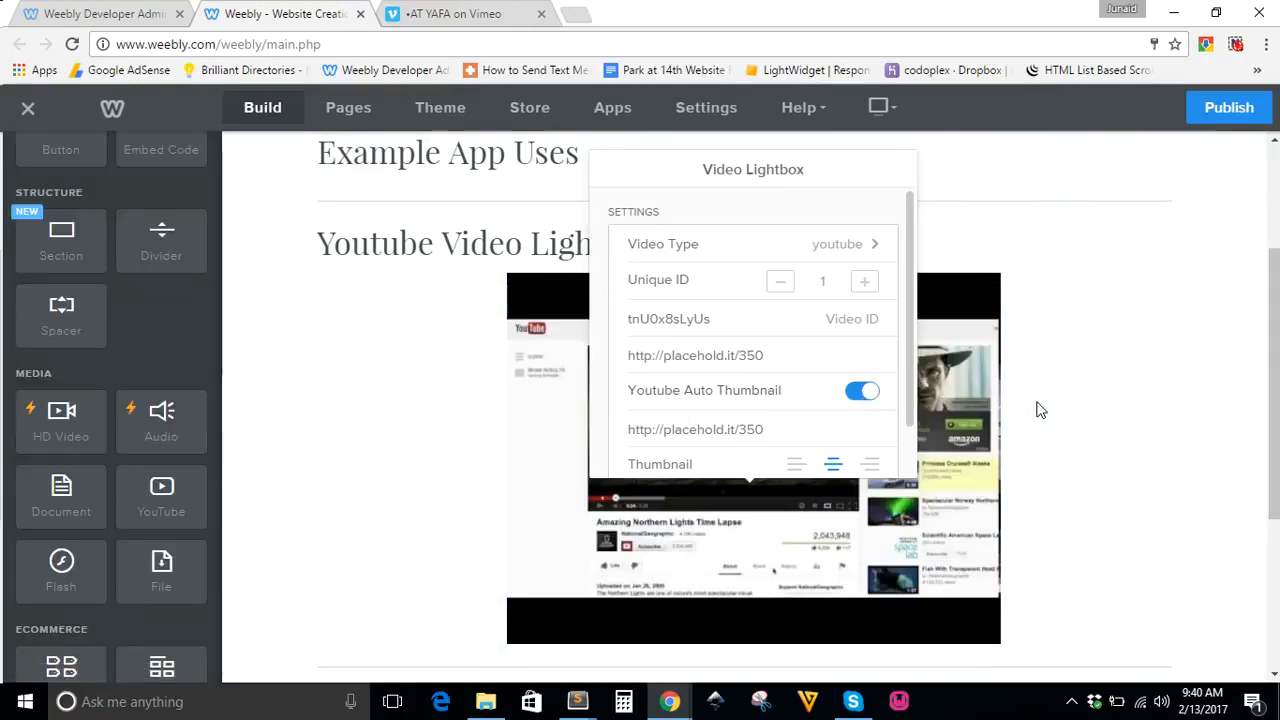
click(1245, 351)
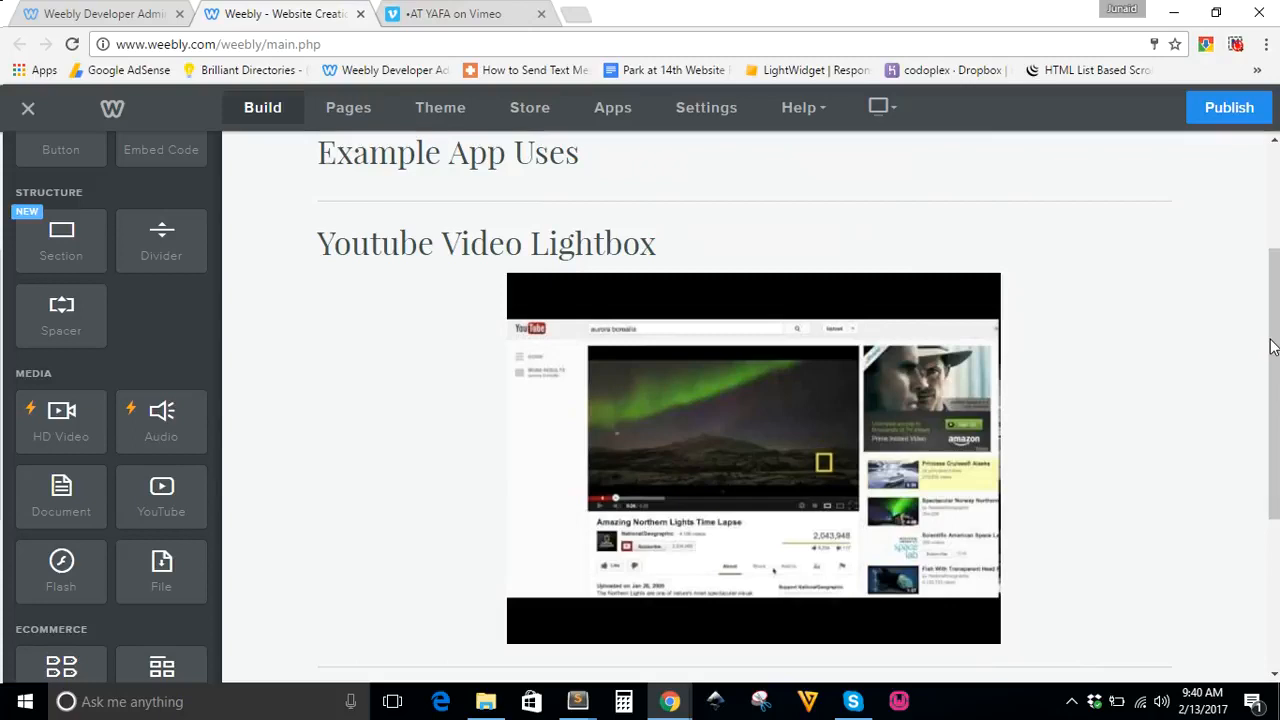
Step: Add a Video Lightbox app element below the Vimeo Video Lightbox heading
scroll(1270, 370, down, 1)
scroll(1270, 389, down, 3)
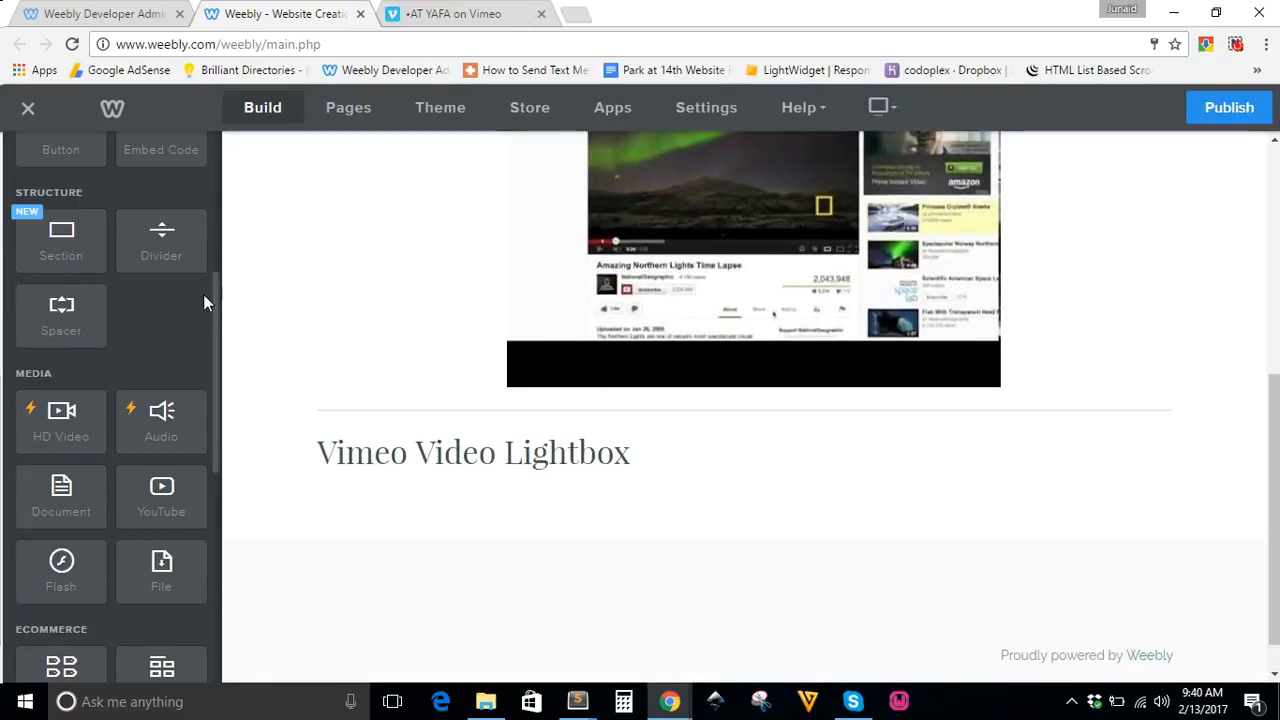
scroll(207, 349, down, 5)
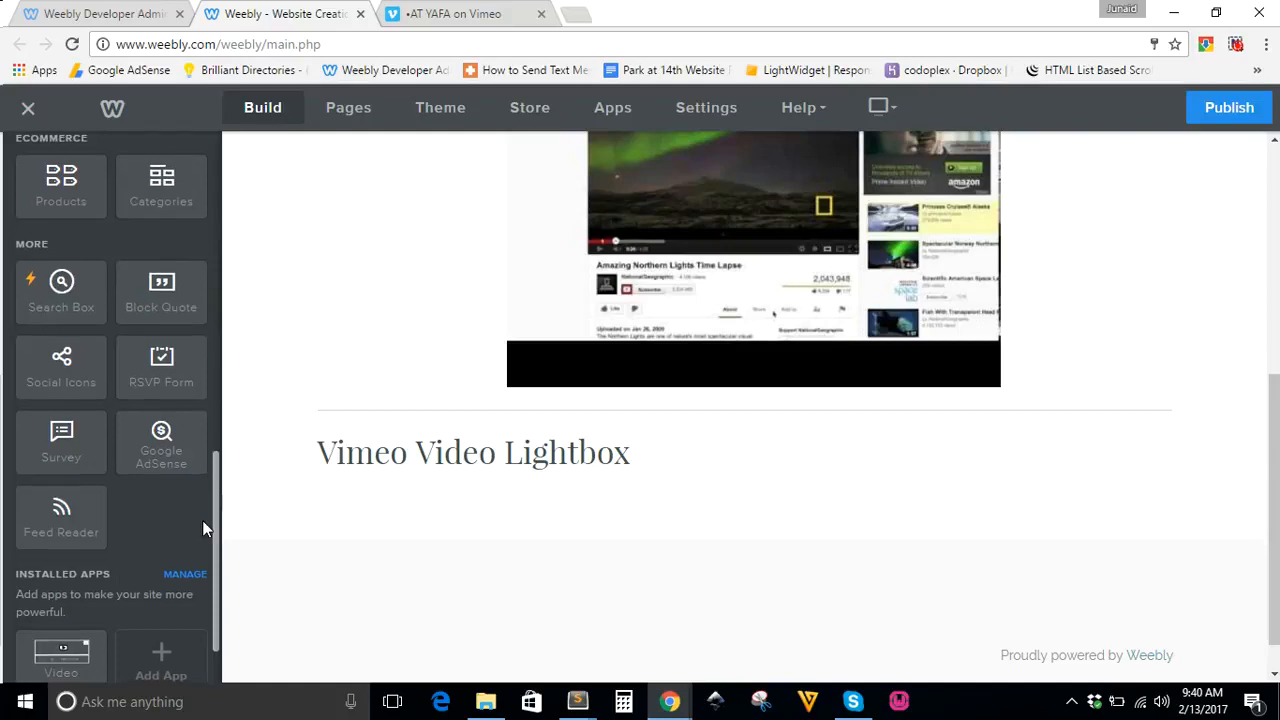
scroll(200, 523, down, 1)
drag(60, 598, 431, 512)
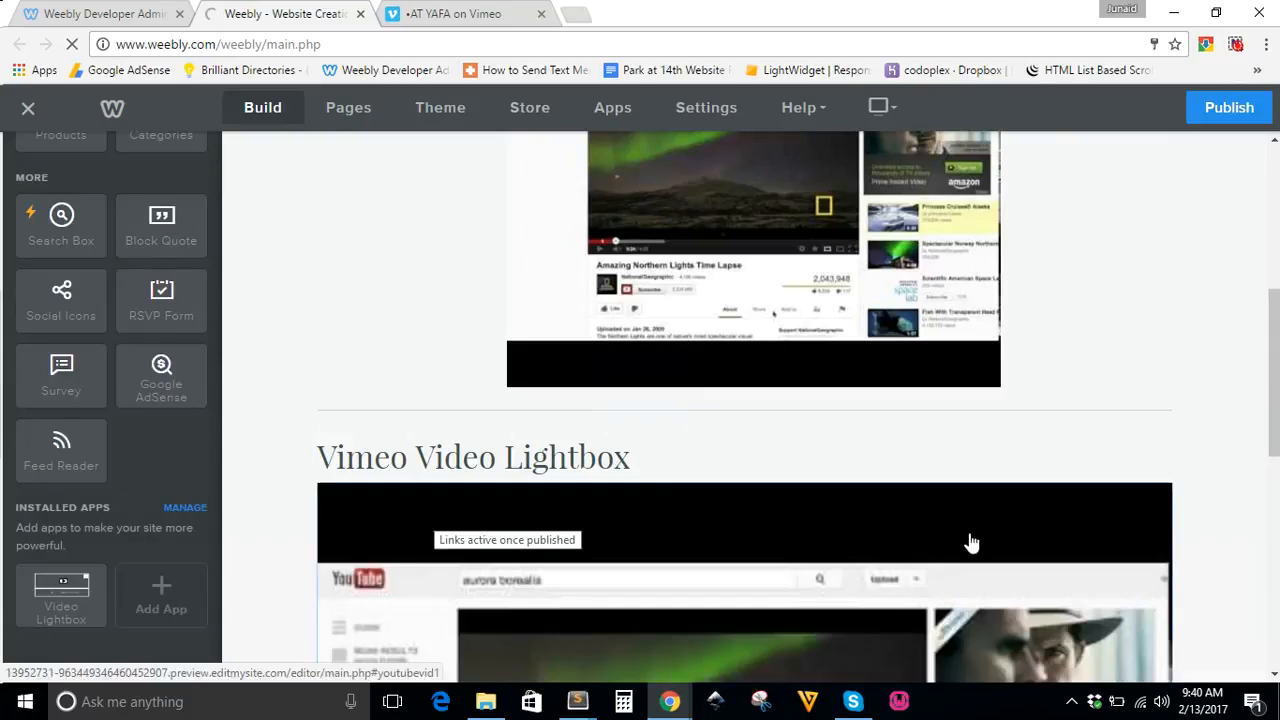
click(970, 542)
Step: Place a spacer on each side of the video under the Vimeo Video Lightbox heading
scroll(1275, 467, down, 3)
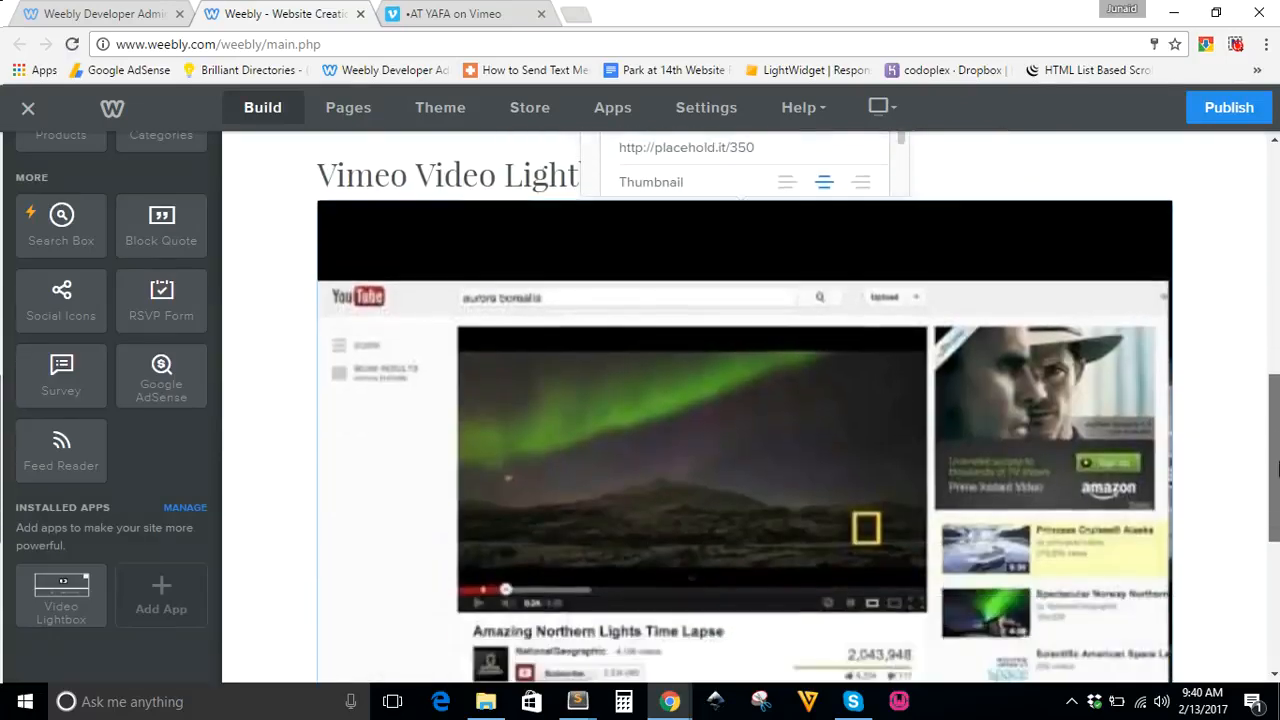
drag(1278, 469, 1278, 473)
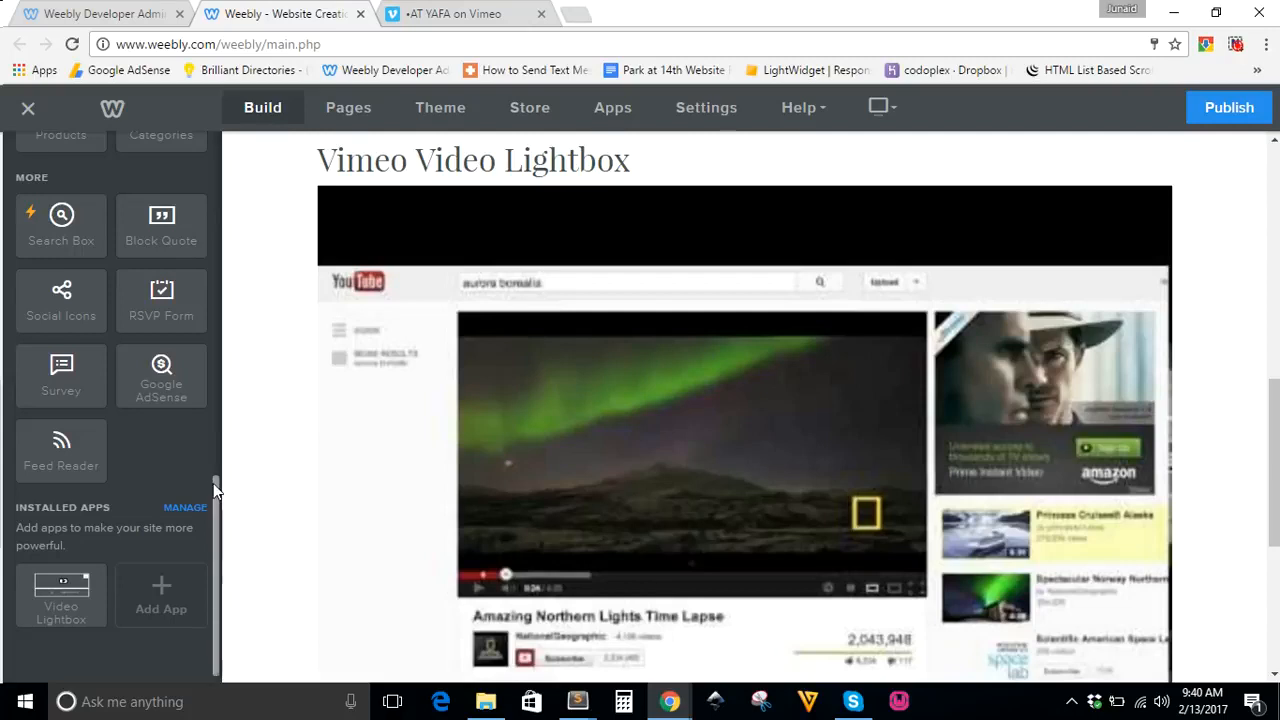
drag(214, 490, 209, 258)
drag(88, 365, 329, 366)
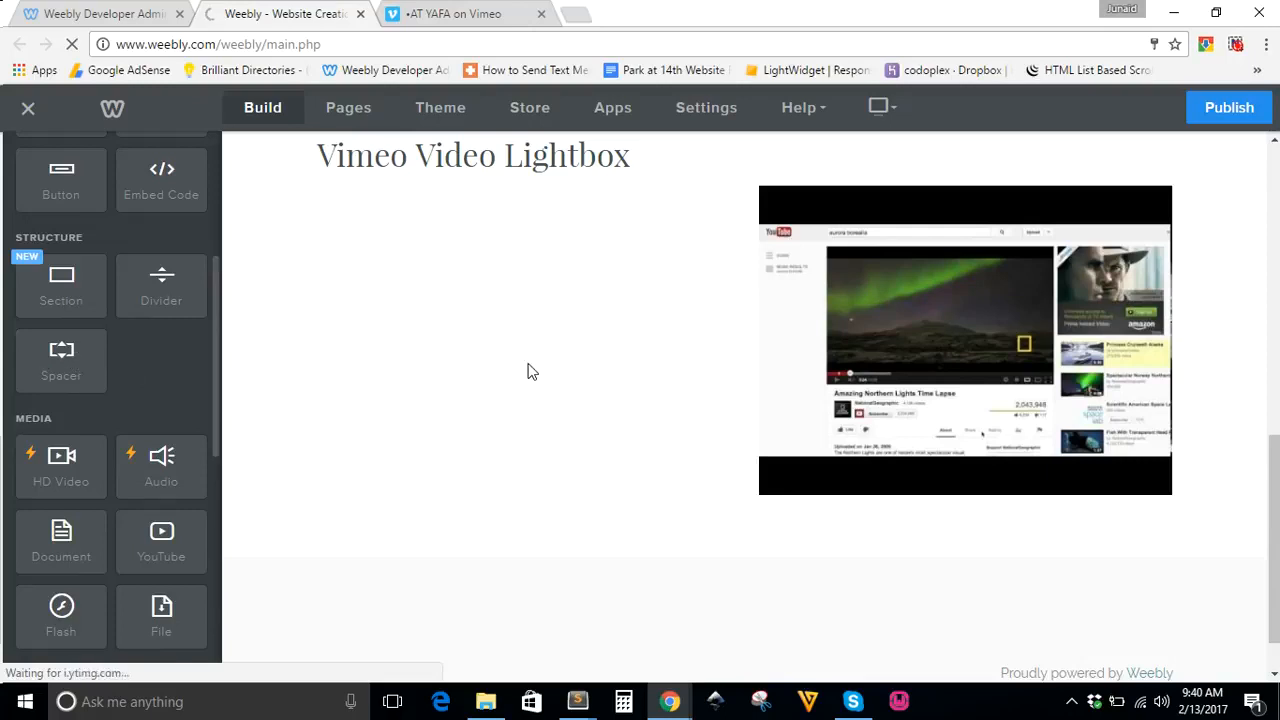
drag(532, 372, 1075, 320)
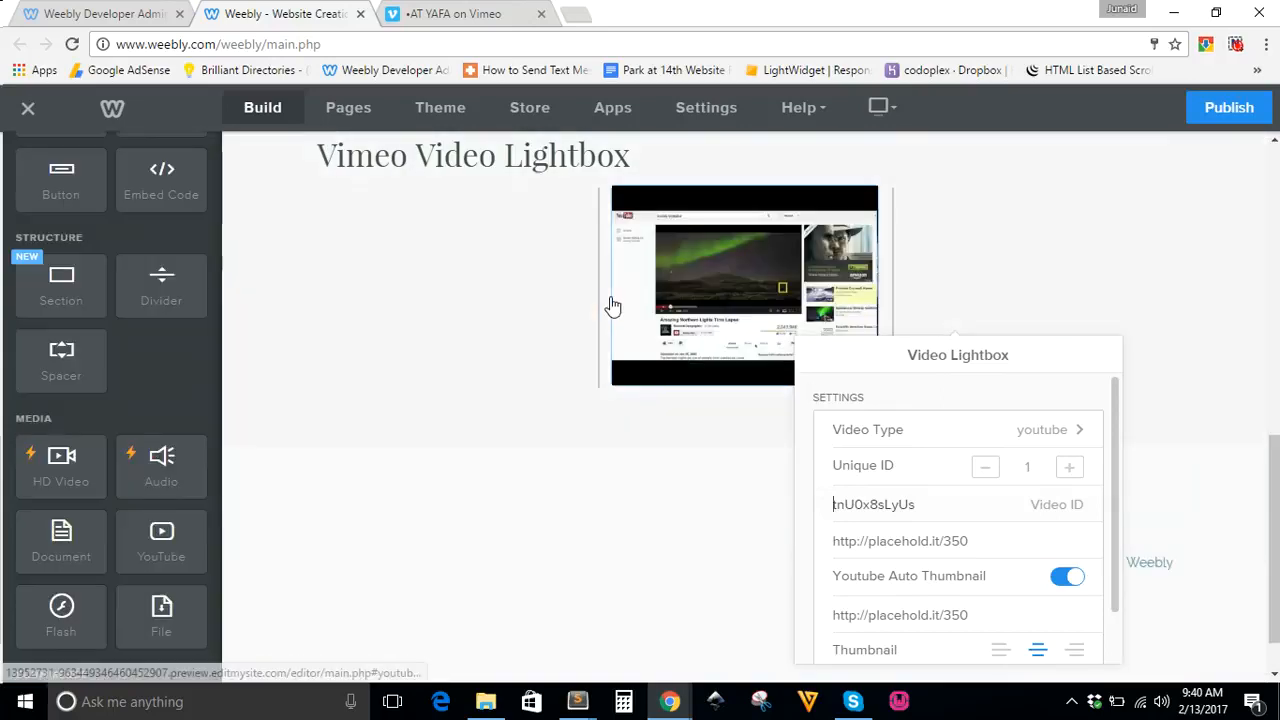
Step: Narrow both spacer columns in the Vimeo Video Lightbox section to enlarge the video between them
click(686, 431)
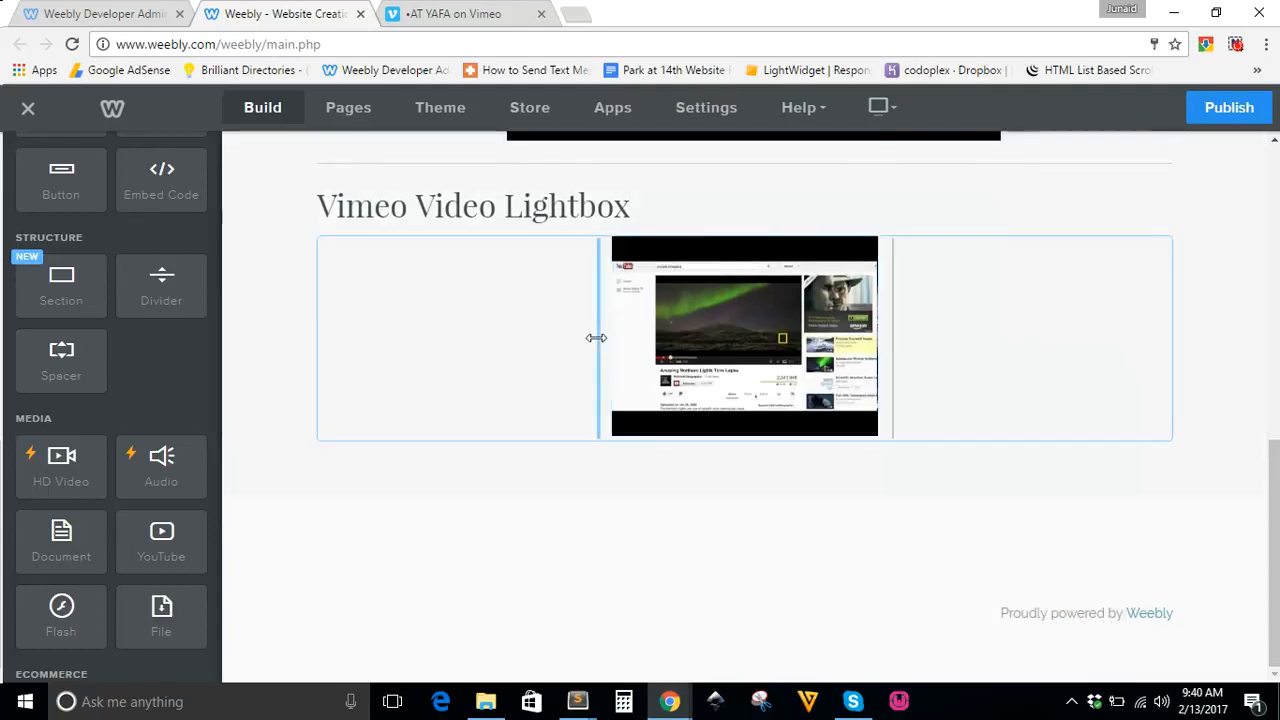
drag(594, 337, 509, 343)
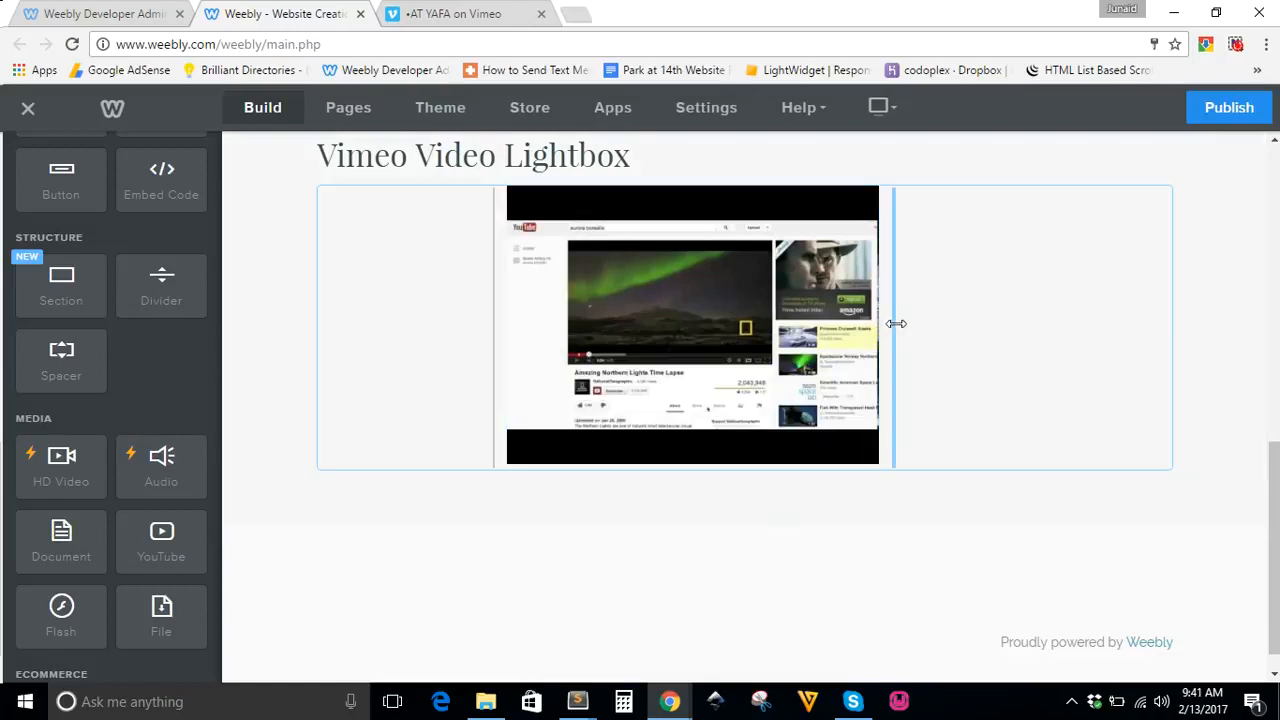
drag(894, 323, 983, 331)
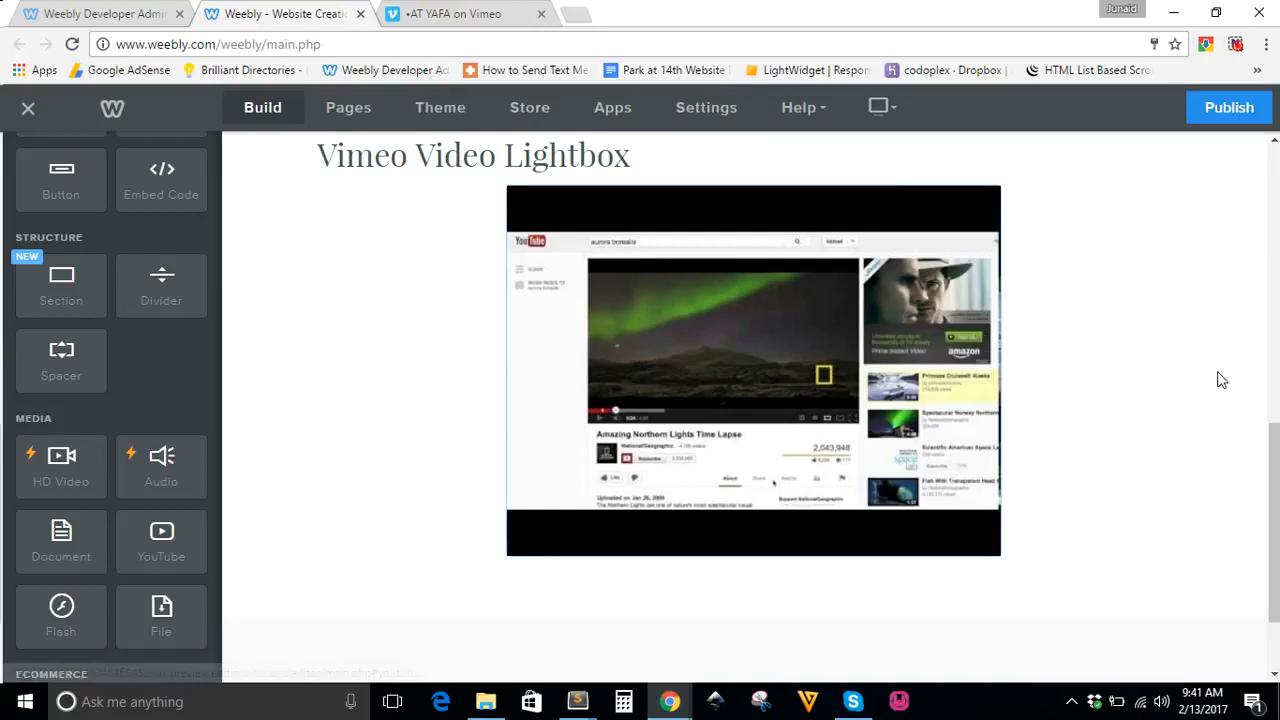
Step: Set the second lightbox's Video Type to vimeo and its Unique ID to 2
click(840, 348)
click(845, 430)
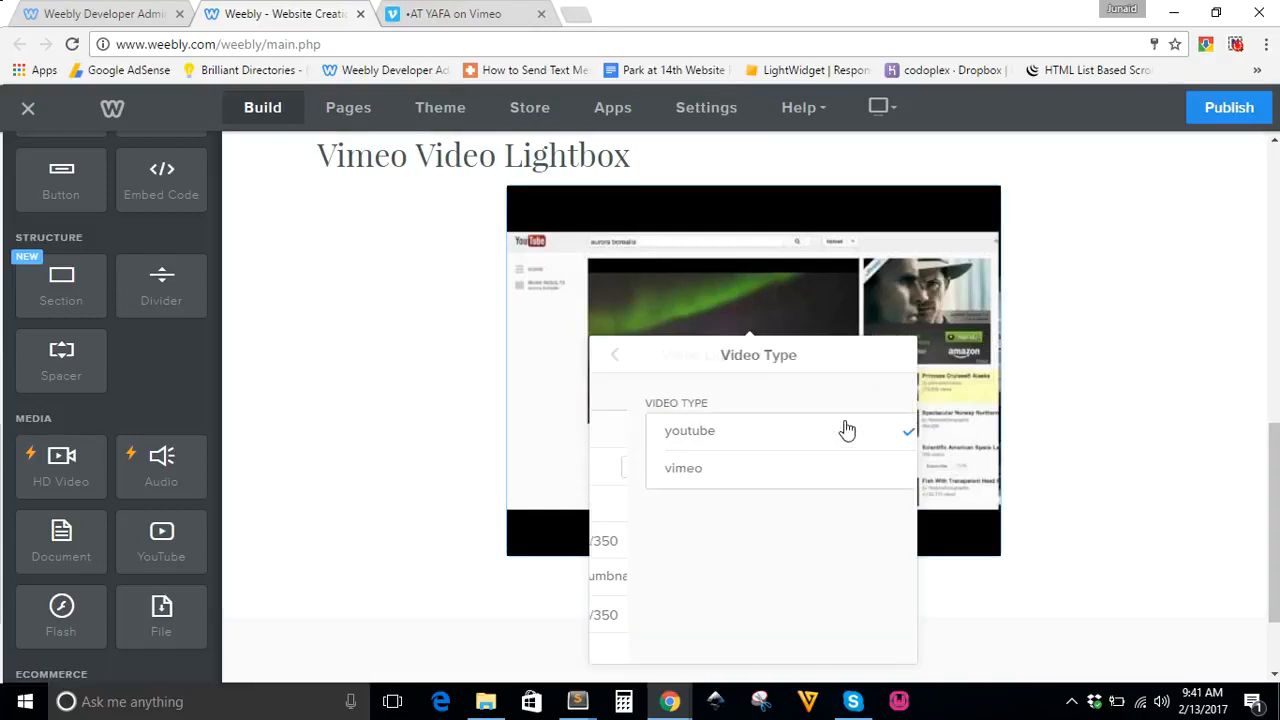
click(836, 468)
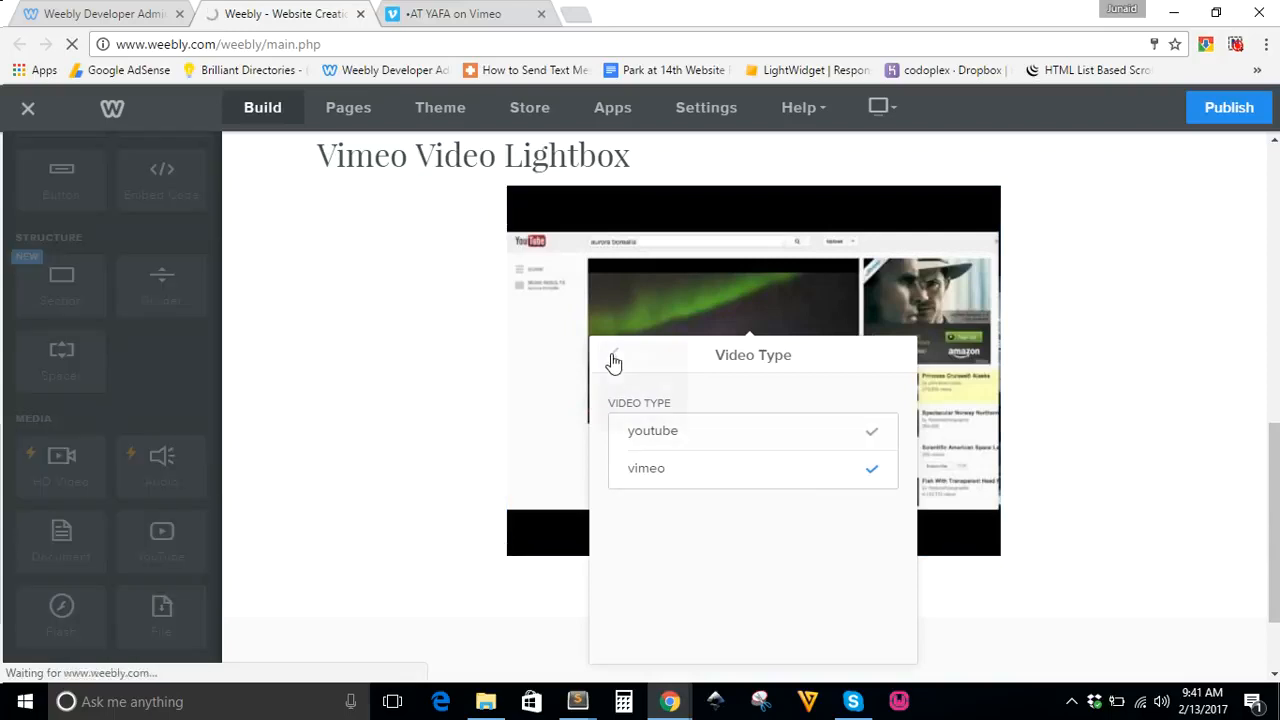
click(613, 363)
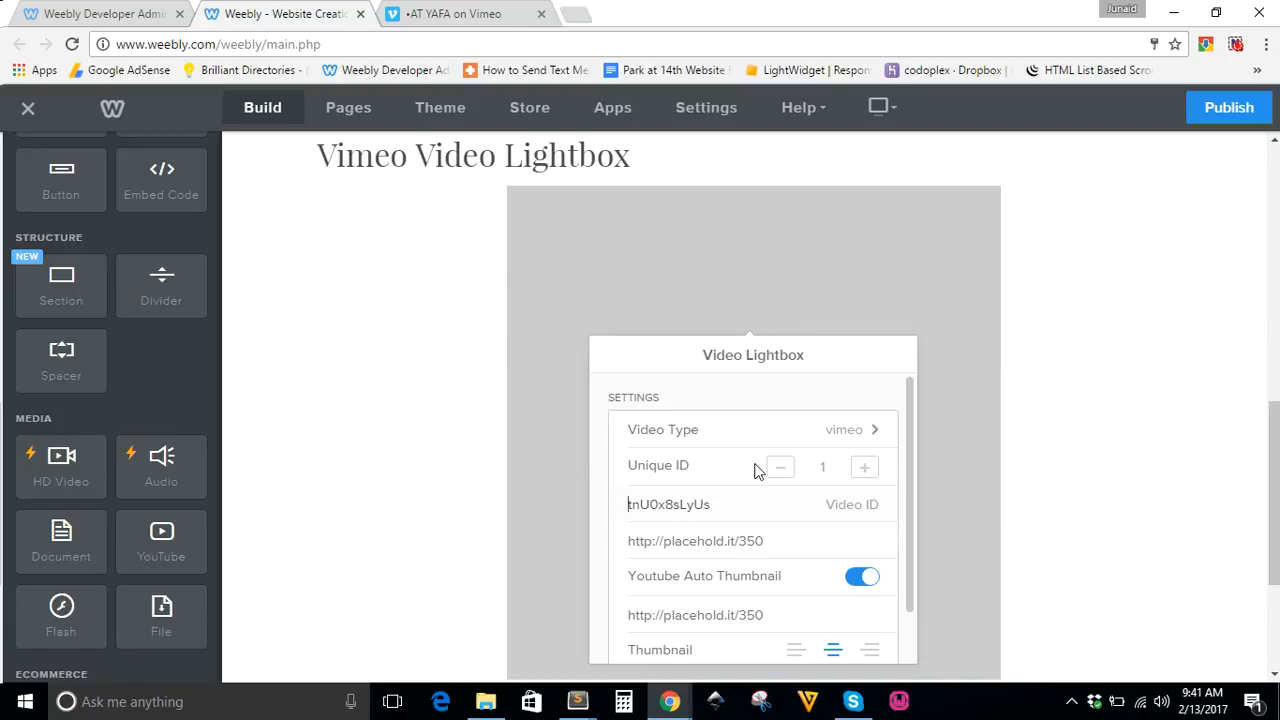
mouse_move(680, 474)
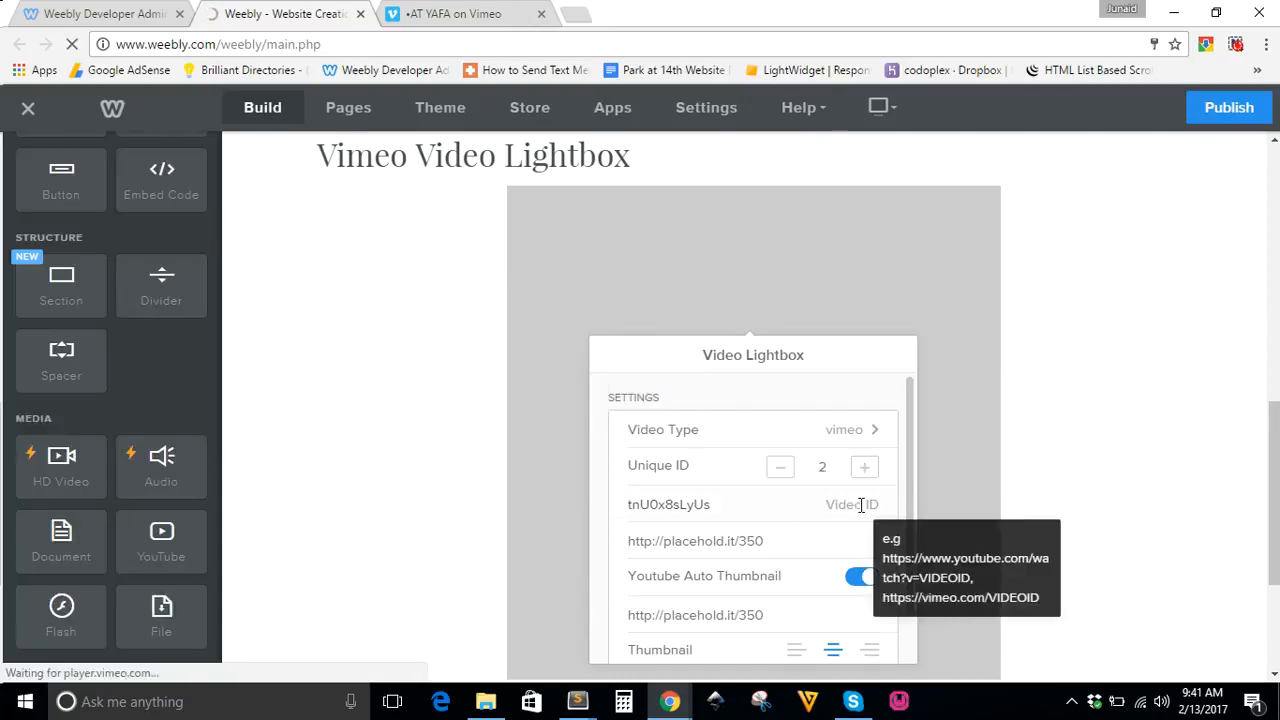
Step: Copy the video ID from the open Vimeo page's address and enter 202525836 as the Vimeo lightbox's Video ID
click(450, 10)
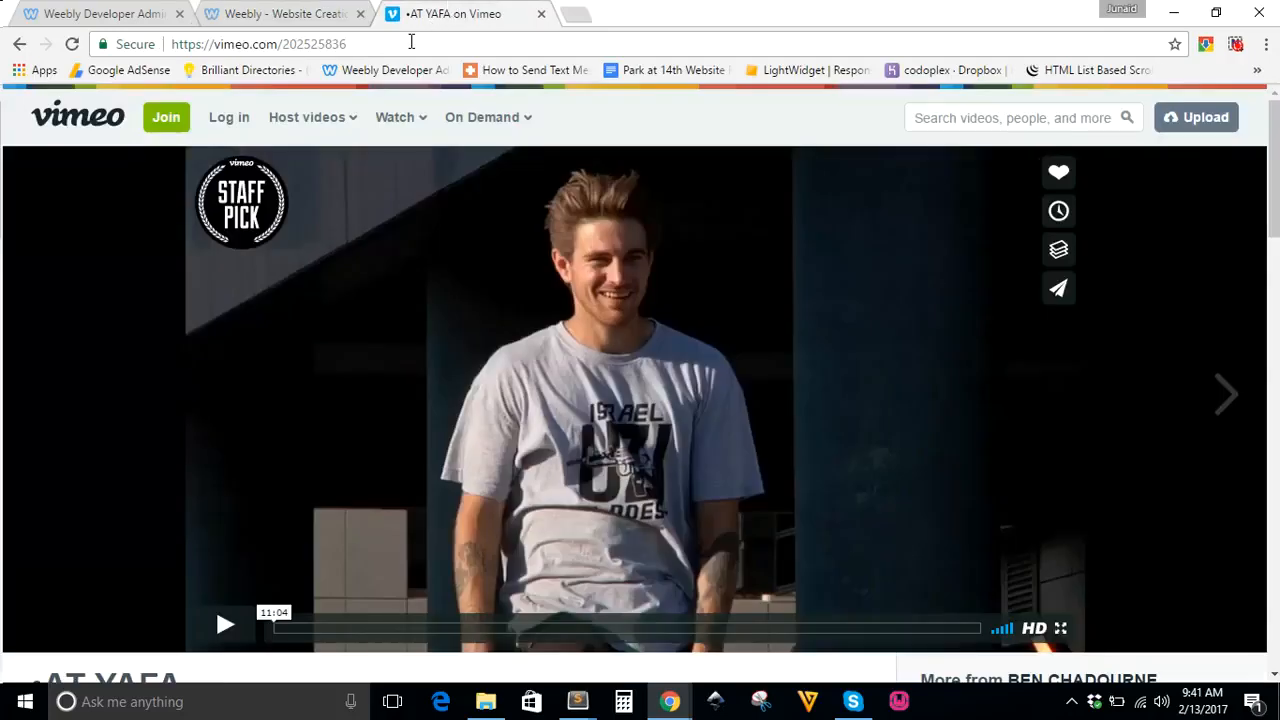
drag(350, 44, 307, 44)
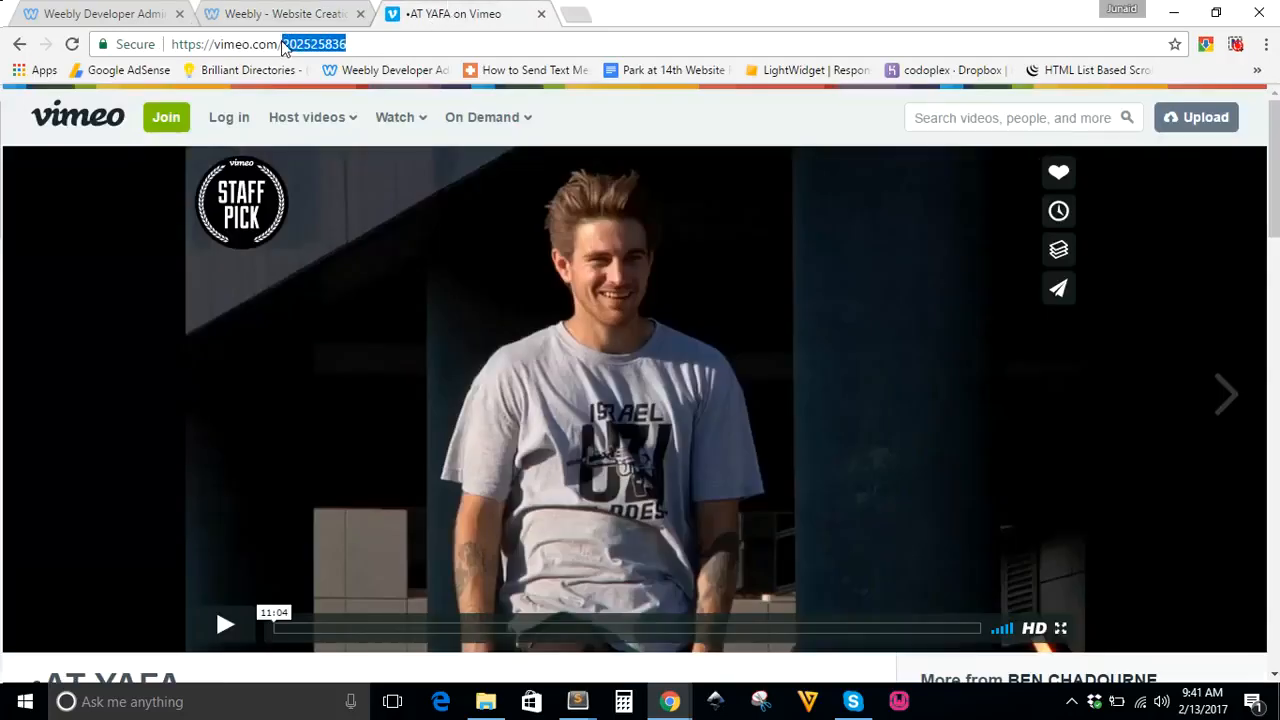
click(291, 10)
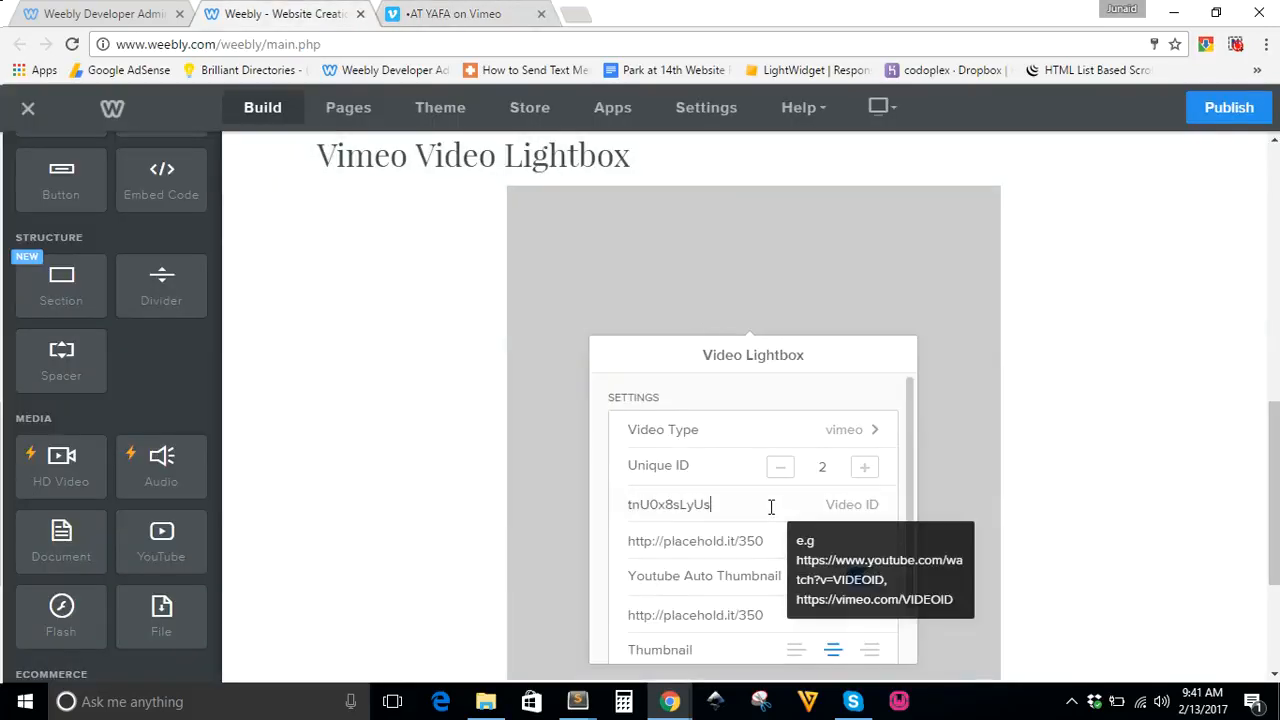
key(ctrl+a)
text(202525836)
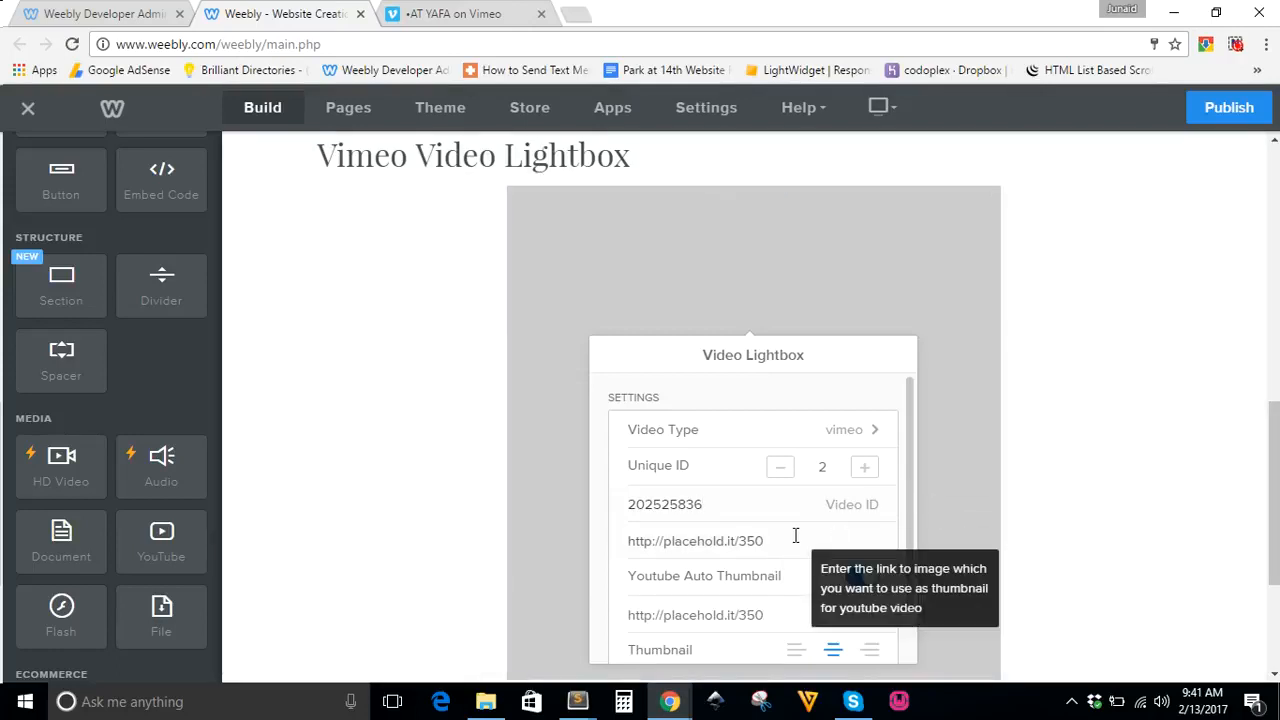
triple_click(766, 612)
key(ctrl+c)
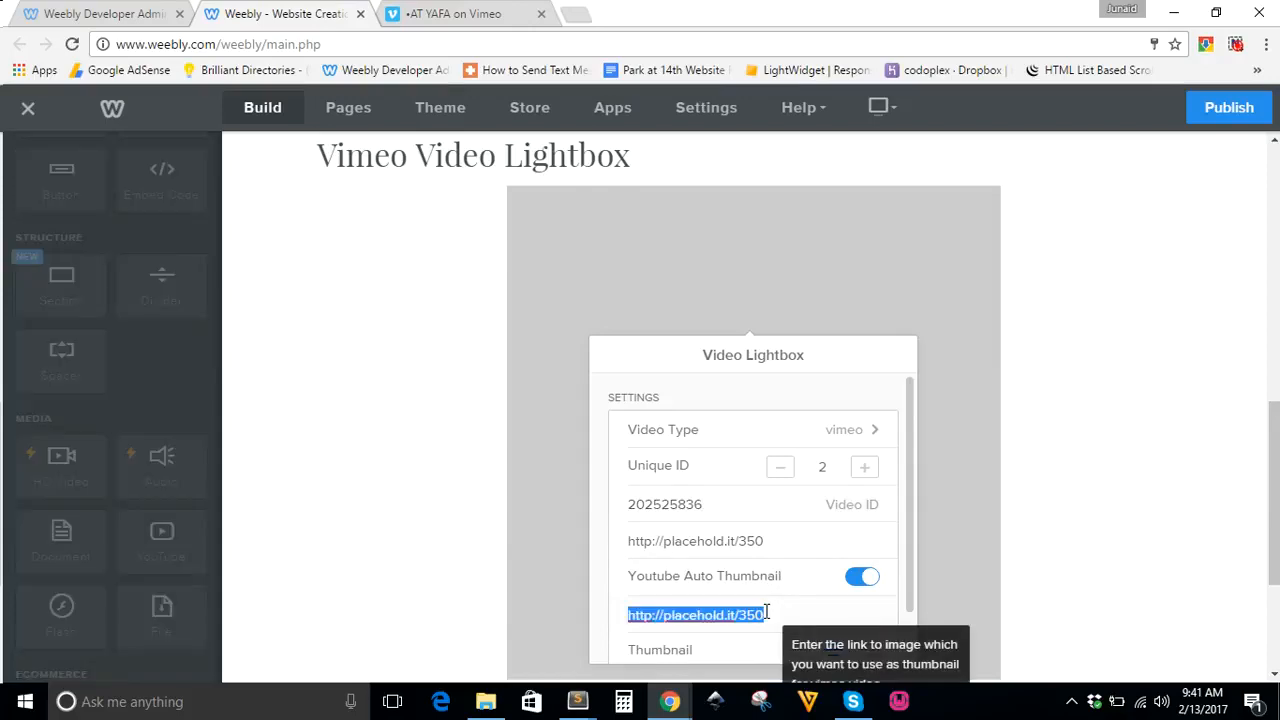
key(BackSpace)
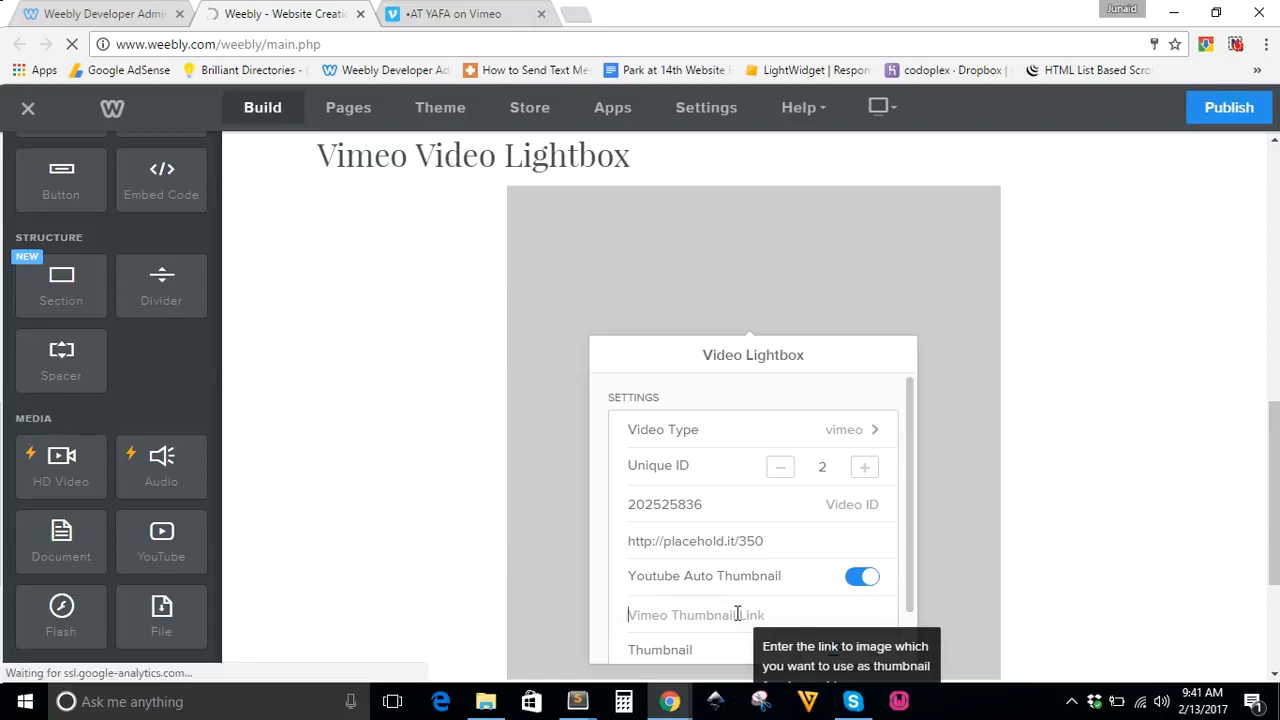
key(ctrl+v)
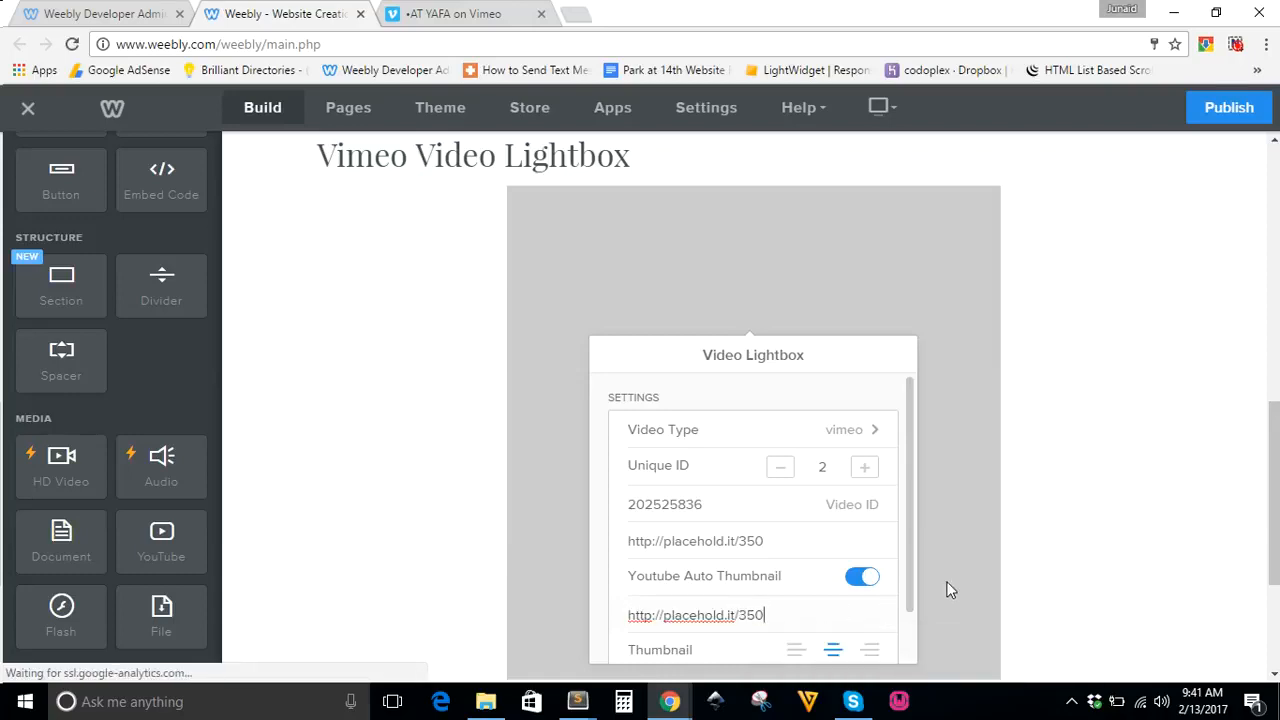
drag(908, 568, 908, 617)
click(1071, 581)
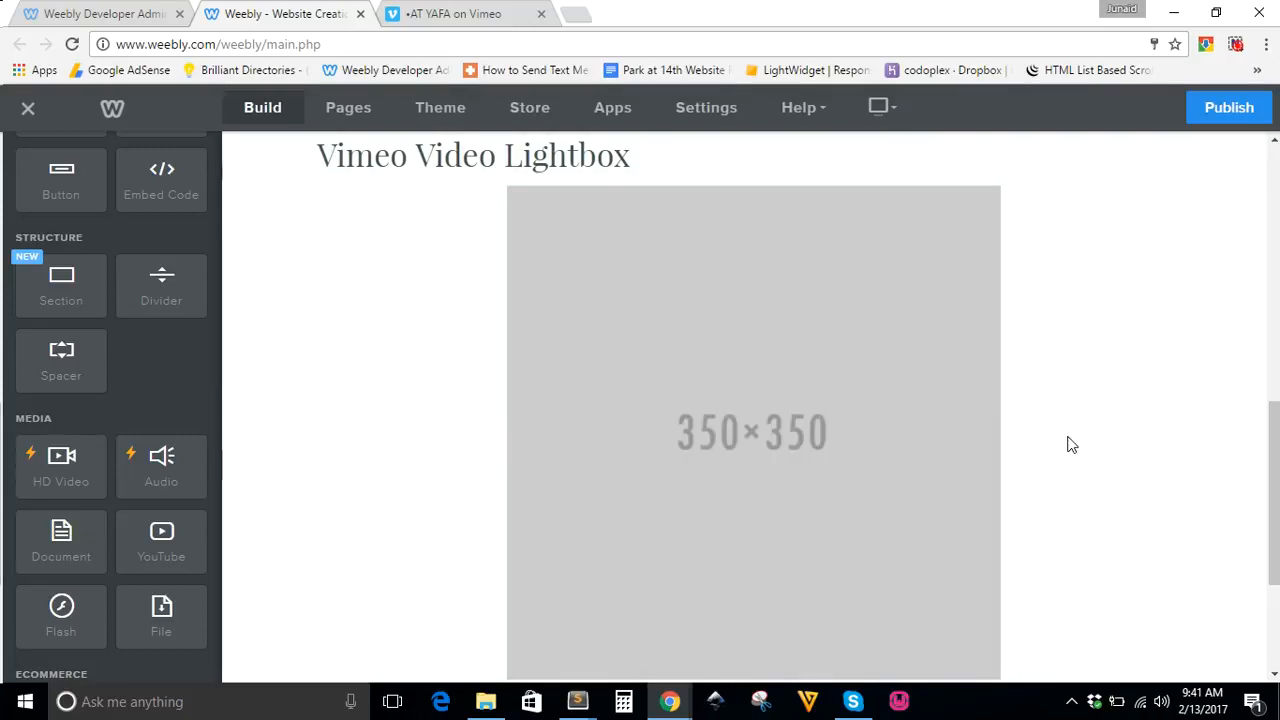
drag(1011, 436, 958, 454)
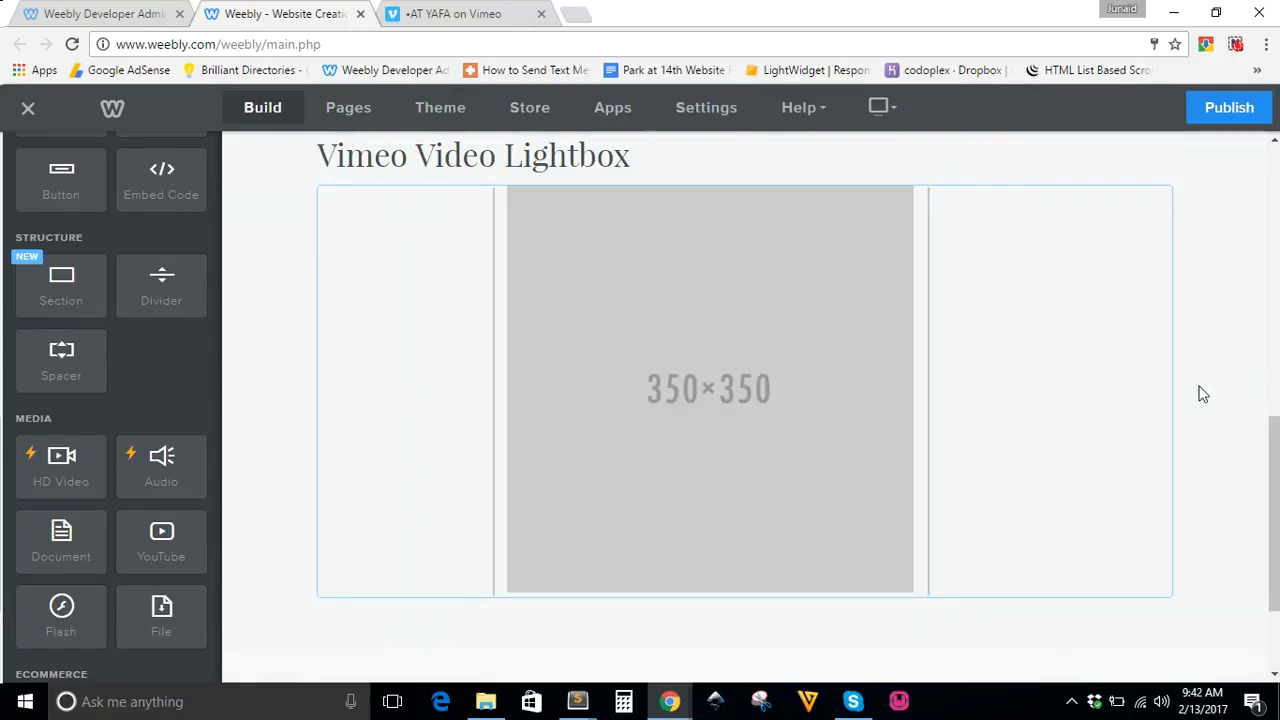
Step: Publish the website and open the live Video Lightbox Demo Site
scroll(1205, 339, up, 8)
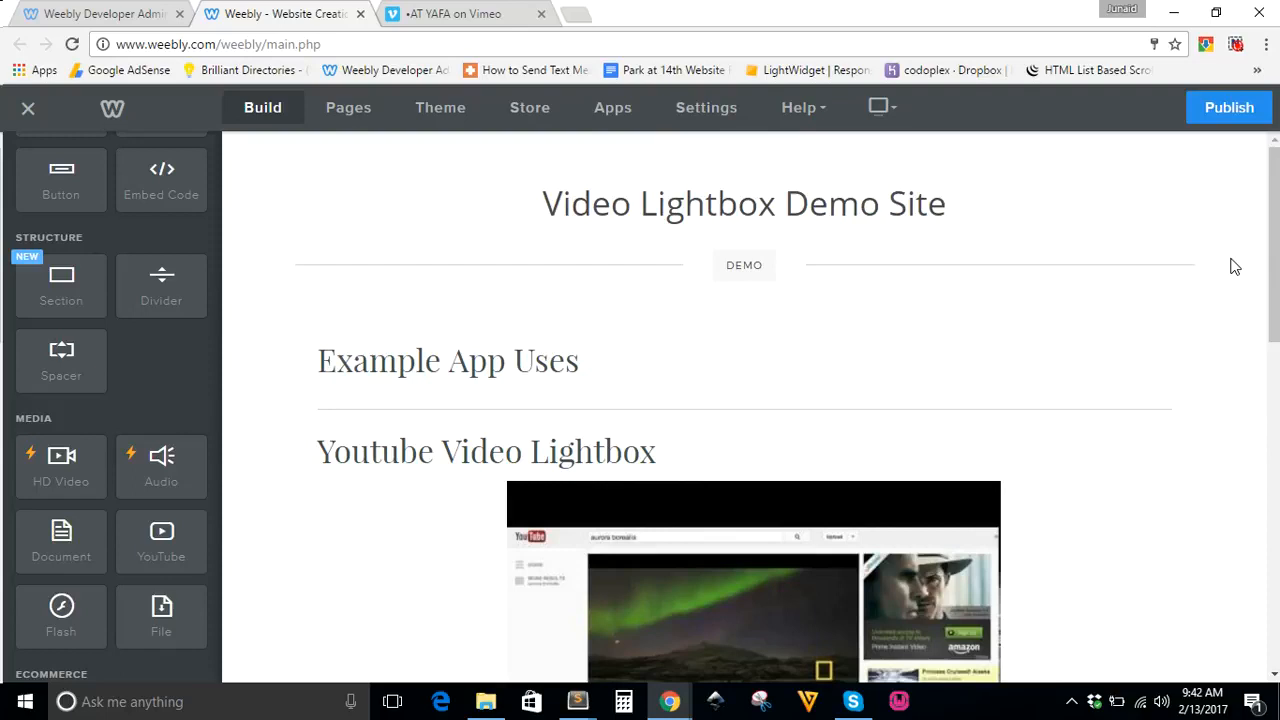
click(1214, 108)
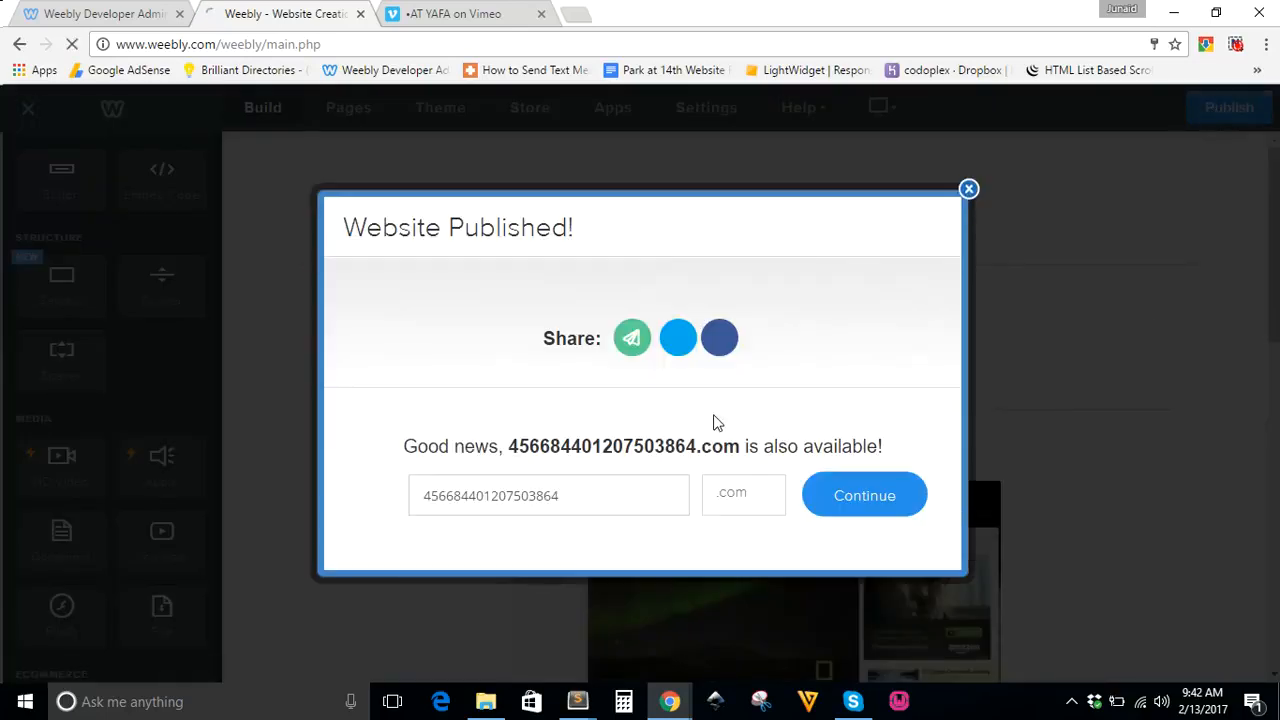
click(756, 296)
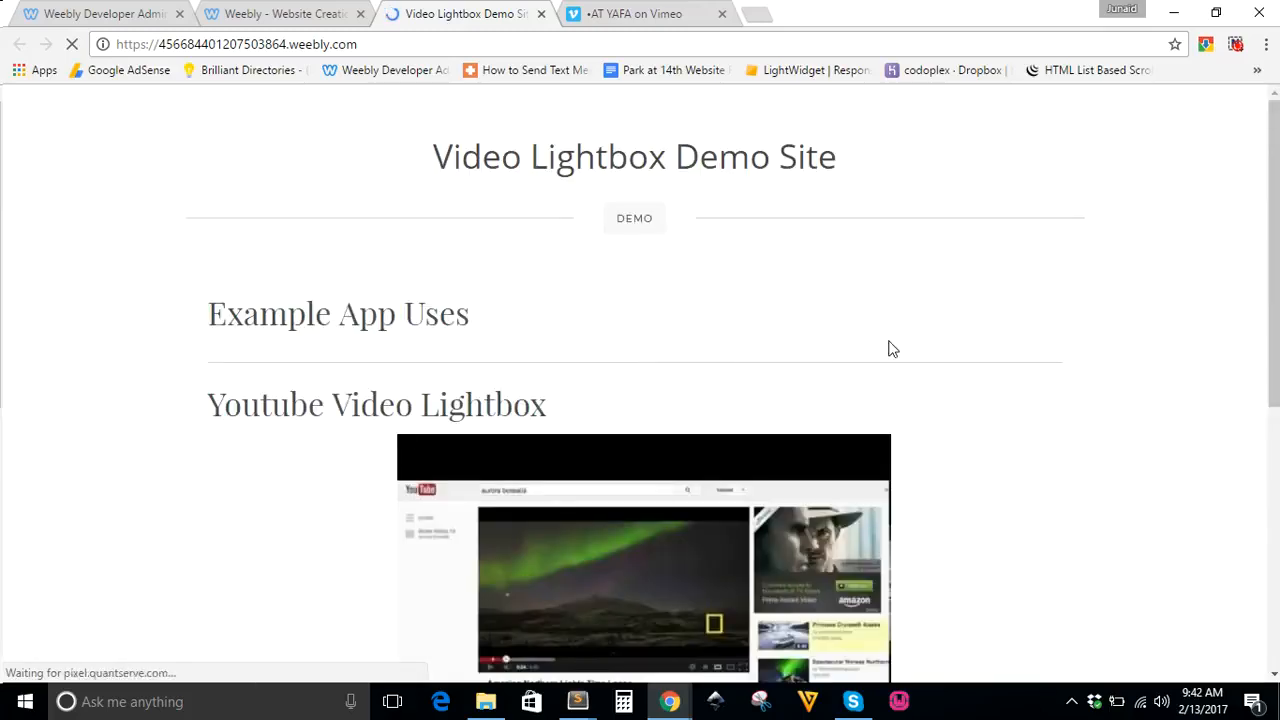
Step: Test the YouTube video lightbox on the live page by opening and closing it, including playing its video
scroll(1277, 303, down, 2)
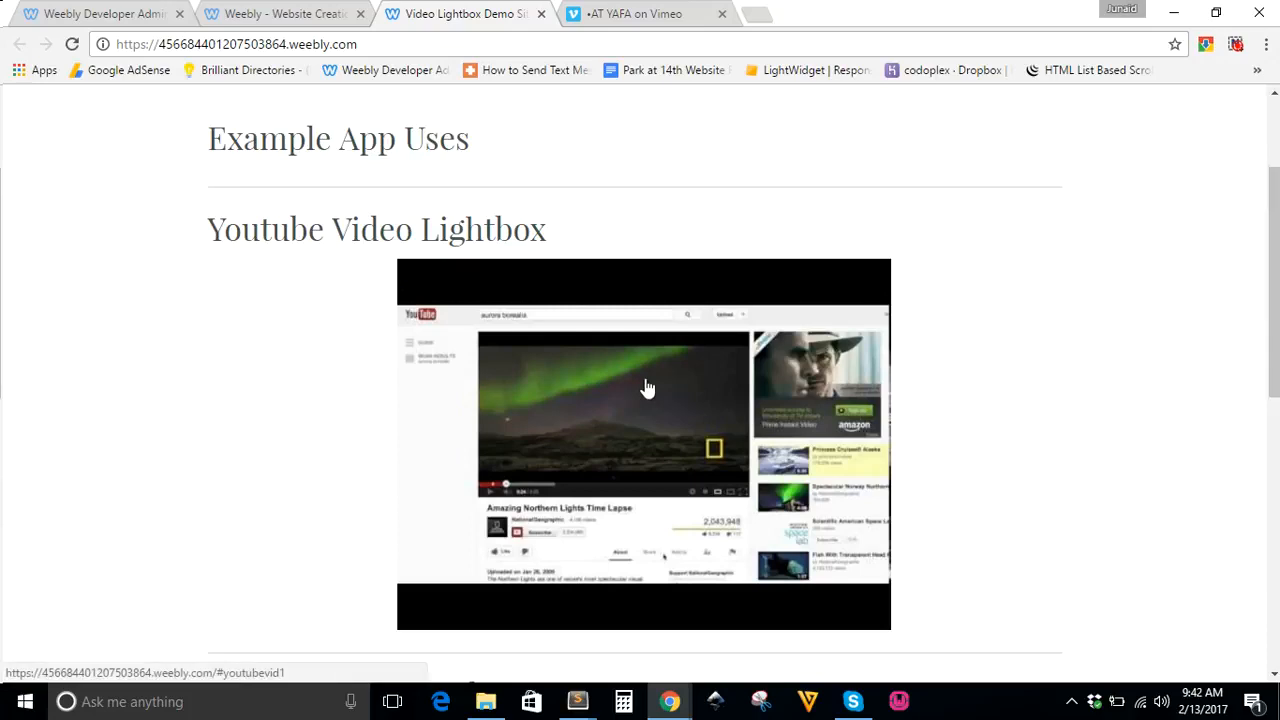
click(646, 387)
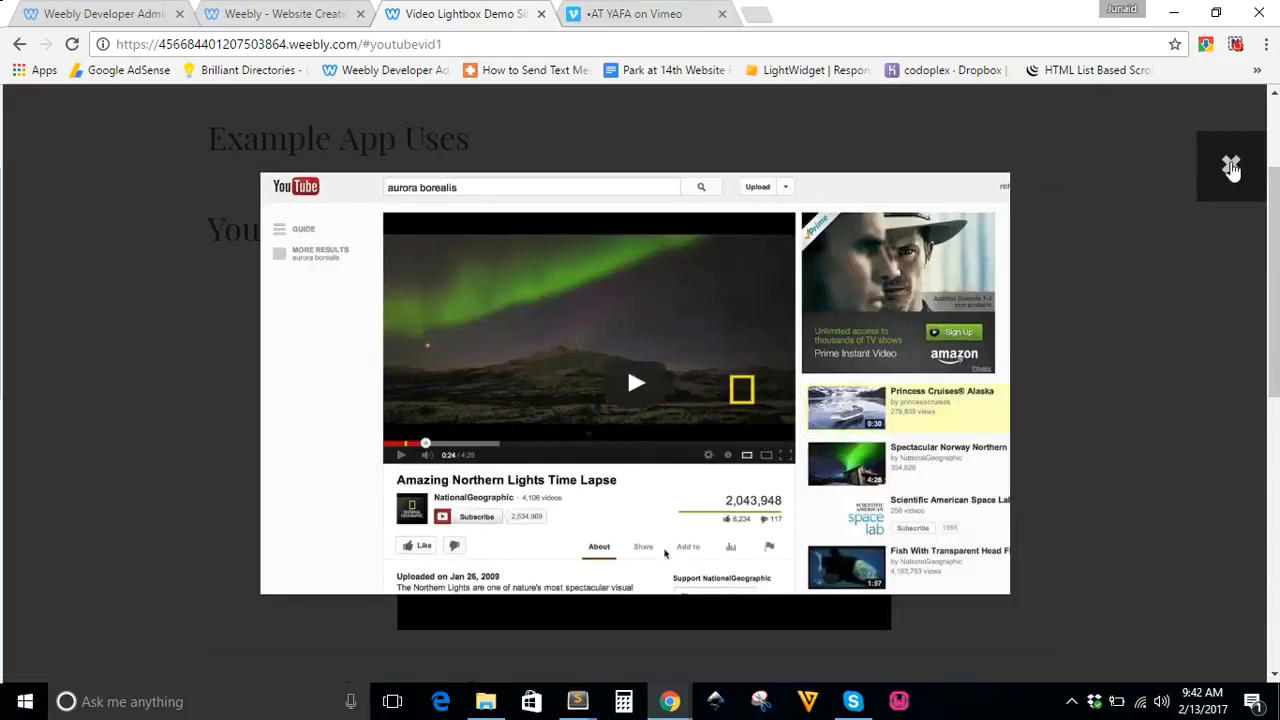
click(1230, 165)
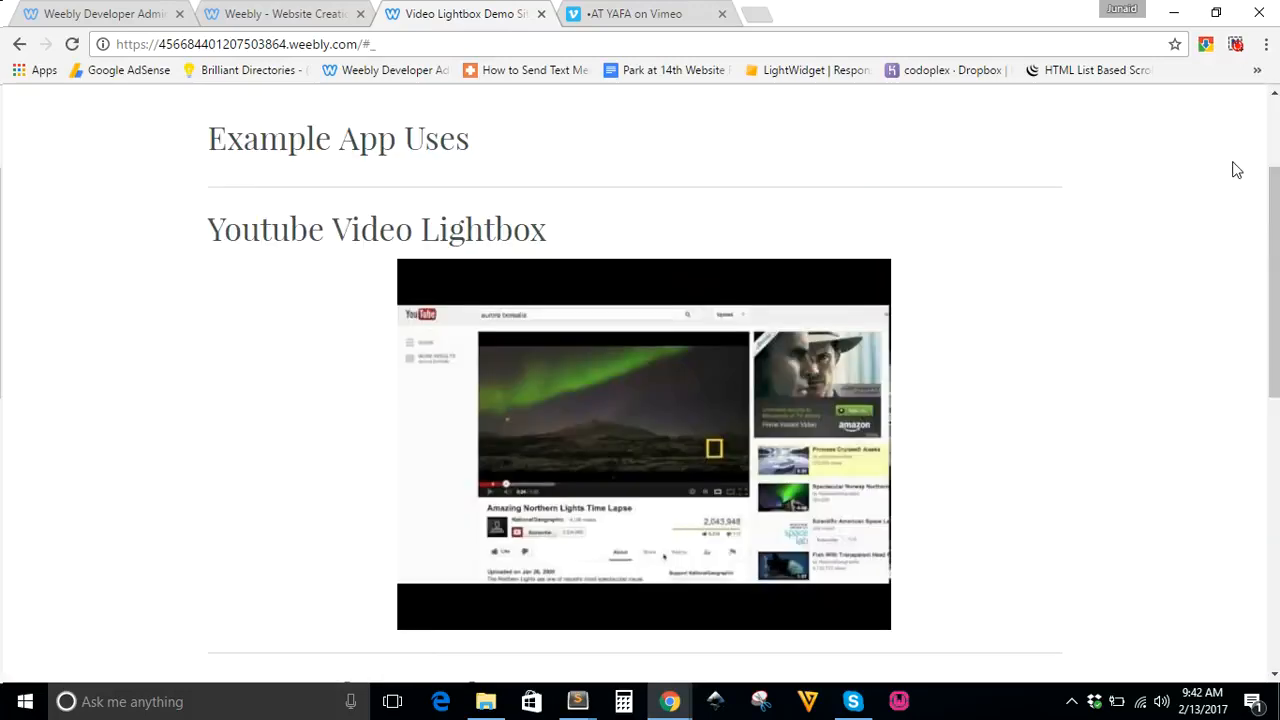
click(678, 443)
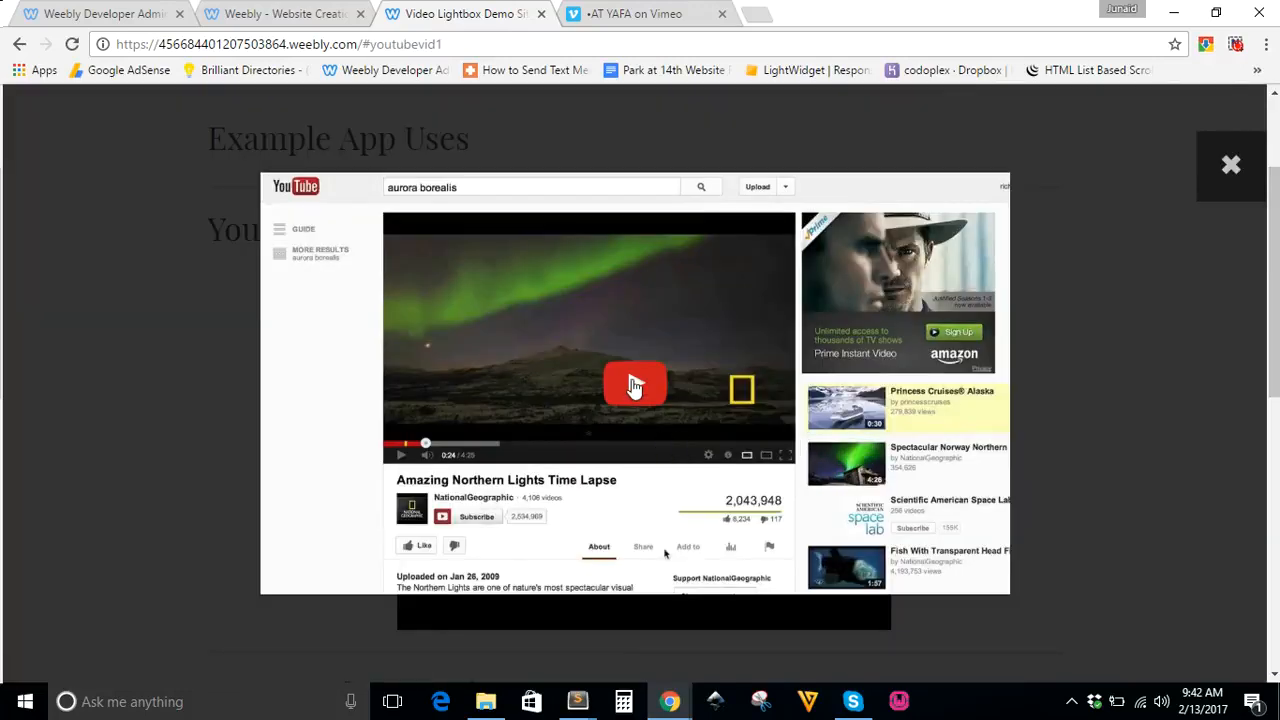
click(631, 380)
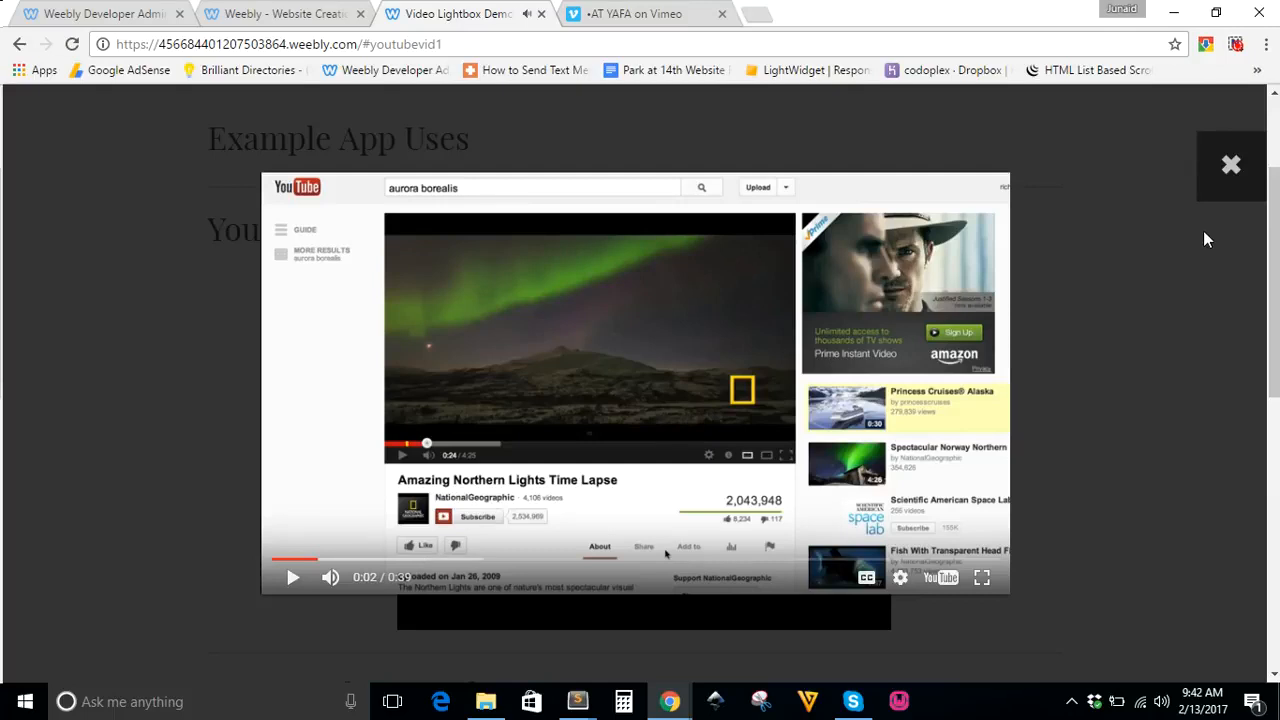
click(1230, 166)
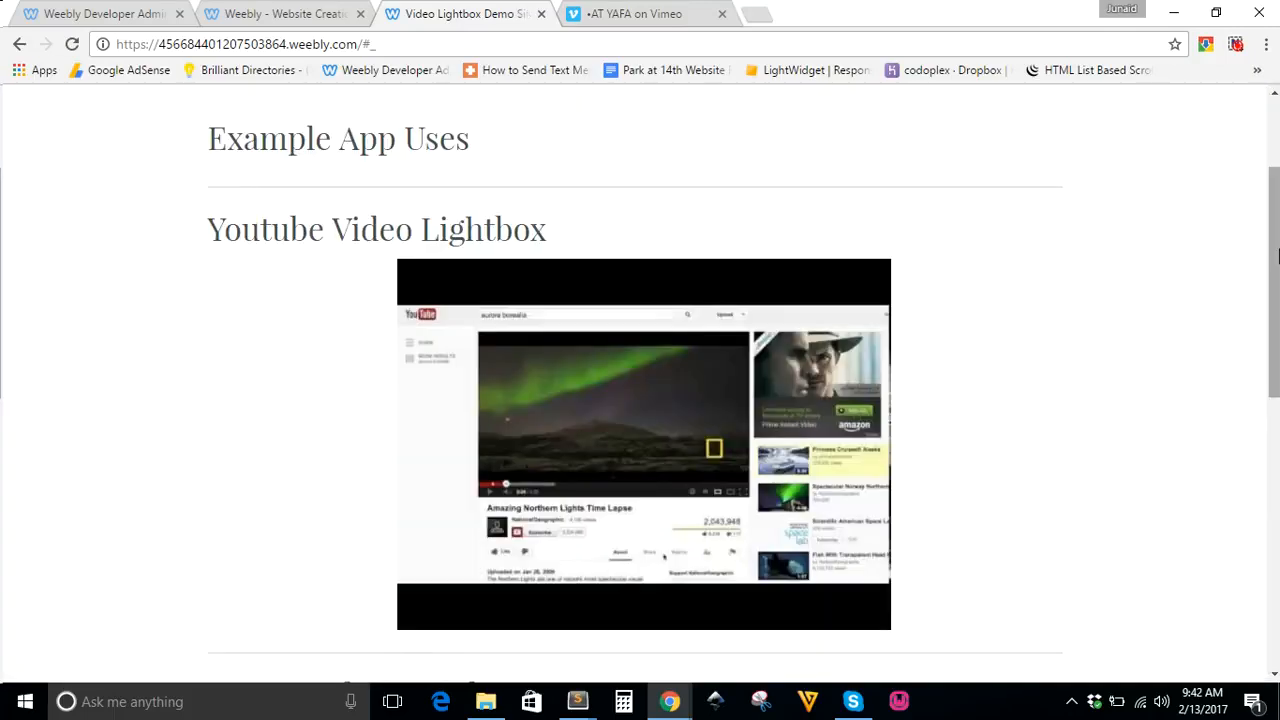
Step: Test the Vimeo video lightbox on the live page by opening, closing and reopening it, and start its video
drag(1277, 256, 1277, 457)
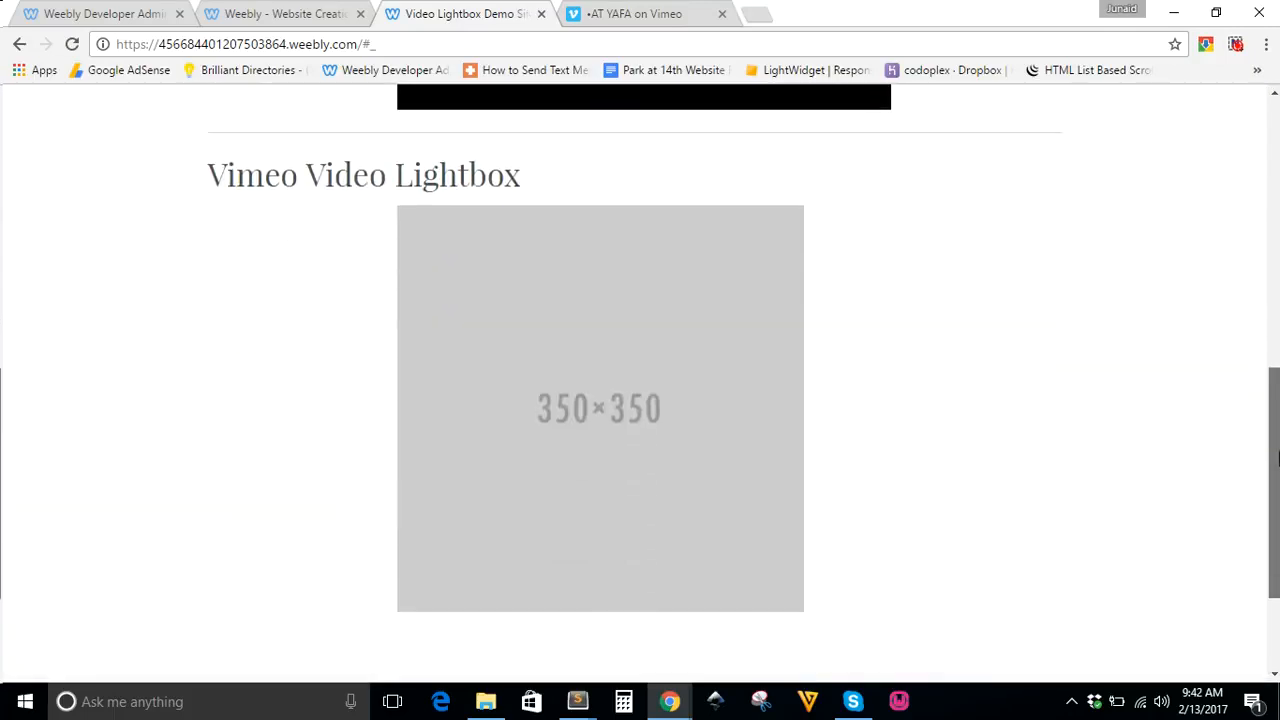
click(530, 356)
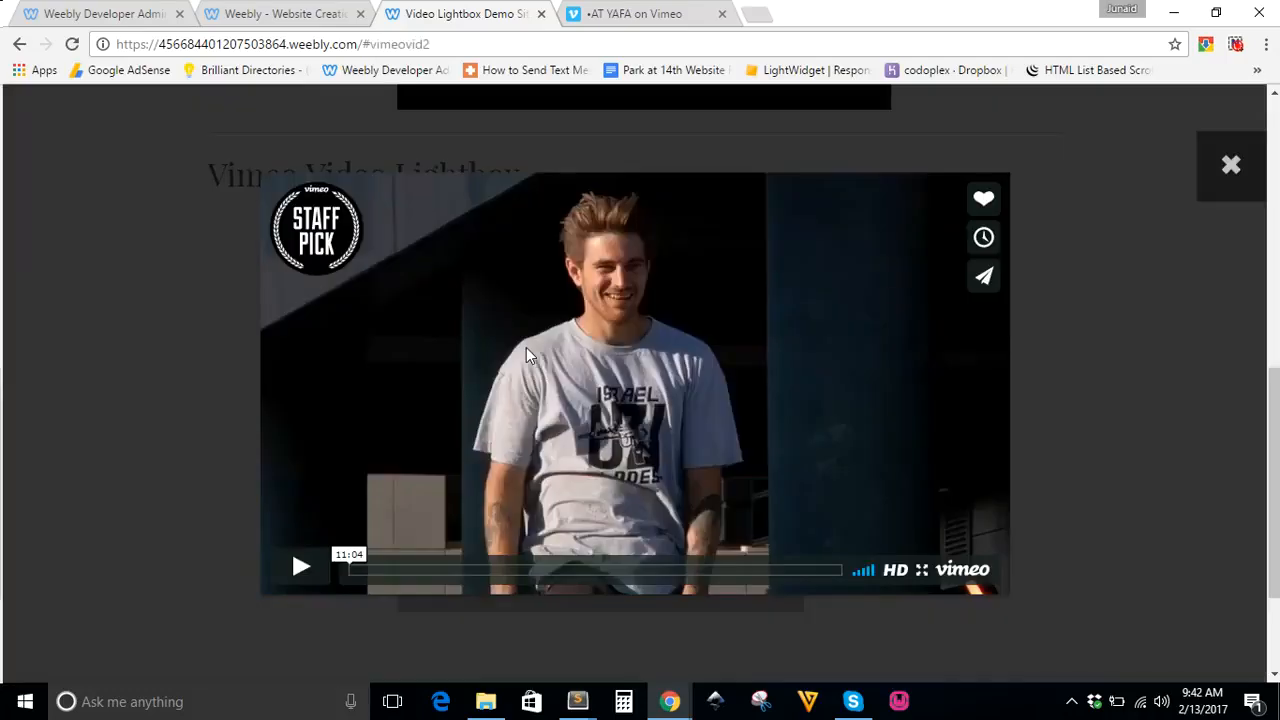
click(1226, 166)
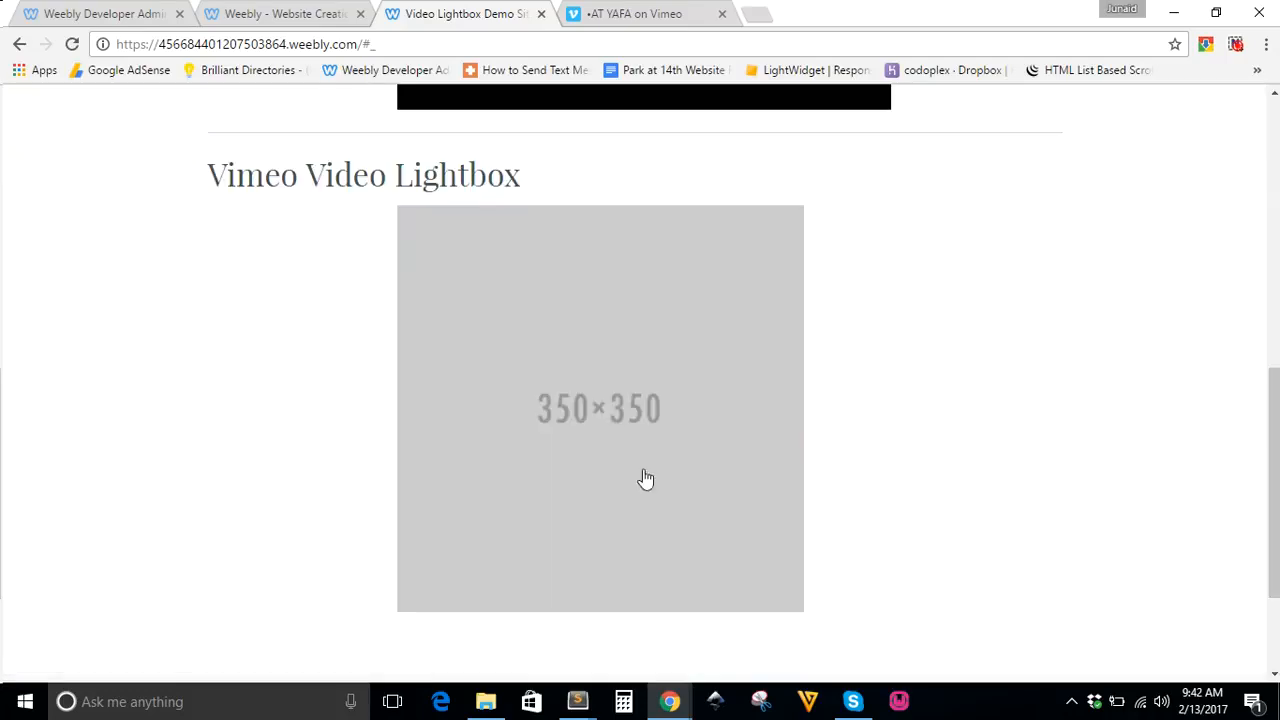
click(587, 495)
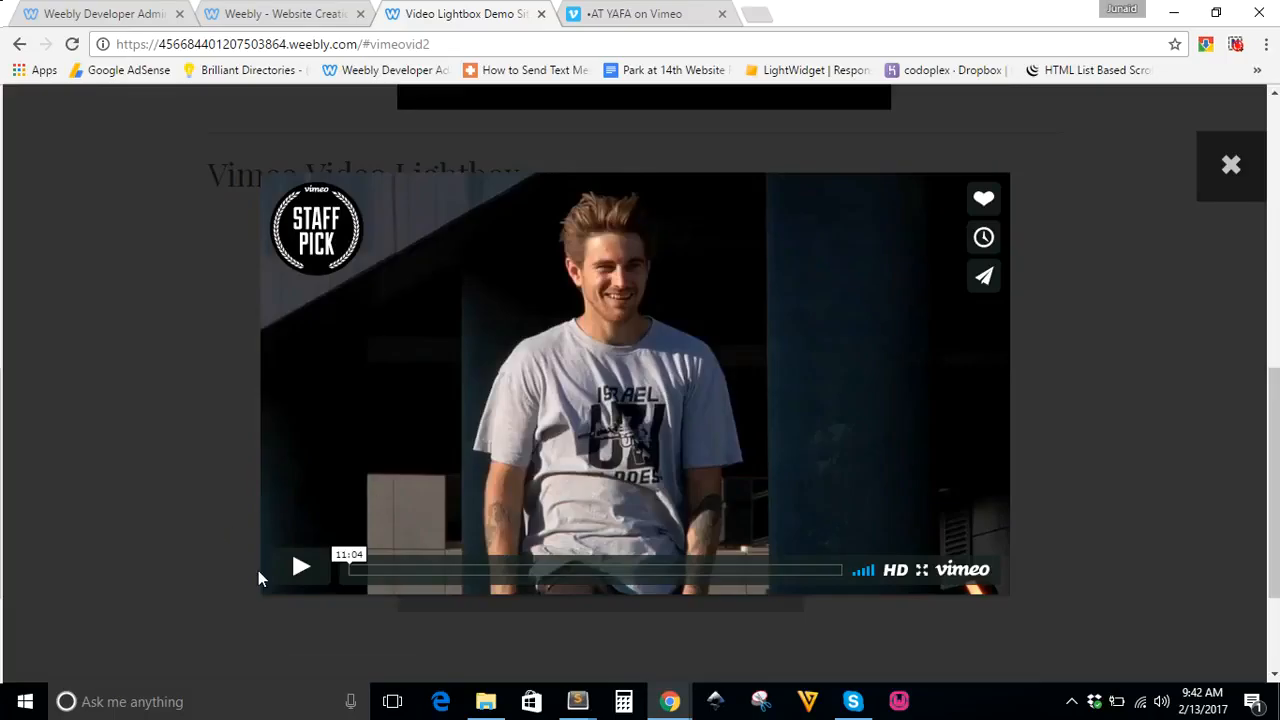
click(302, 571)
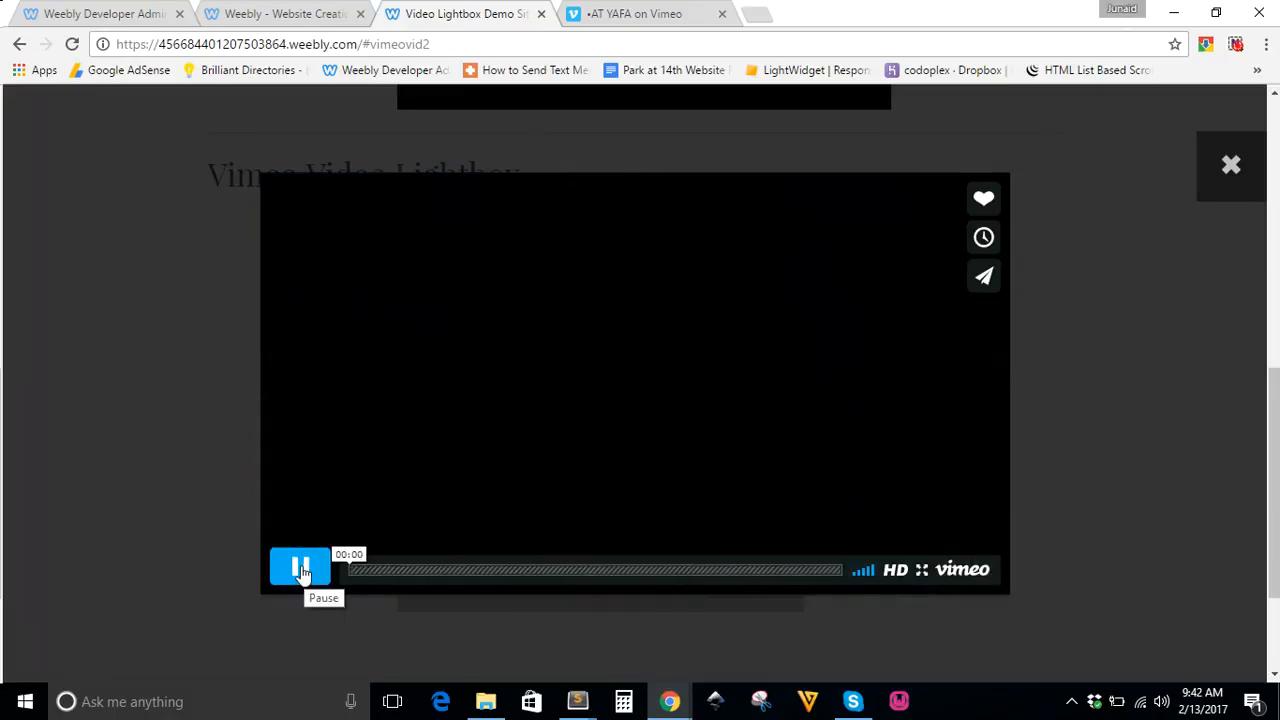